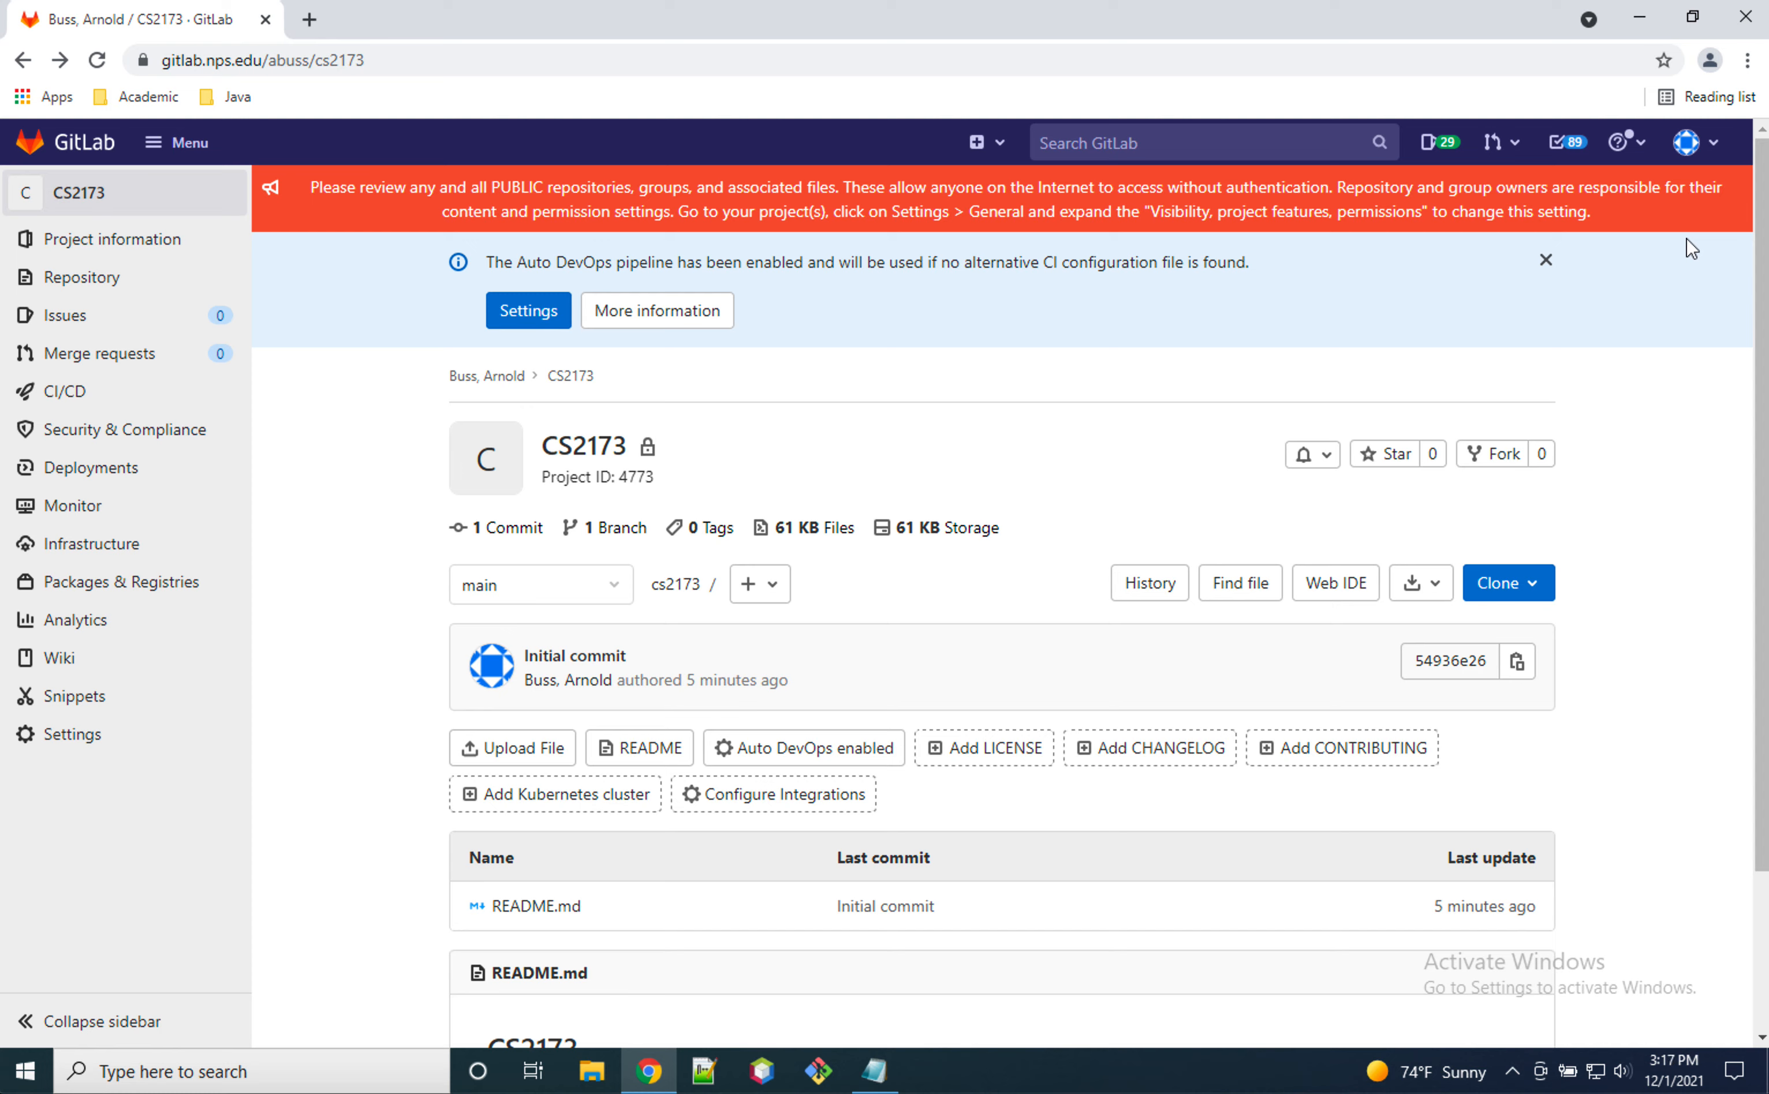
# Step: Copy the repository's HTTPS clone URL from the clone options
pyautogui.click(1548, 600)
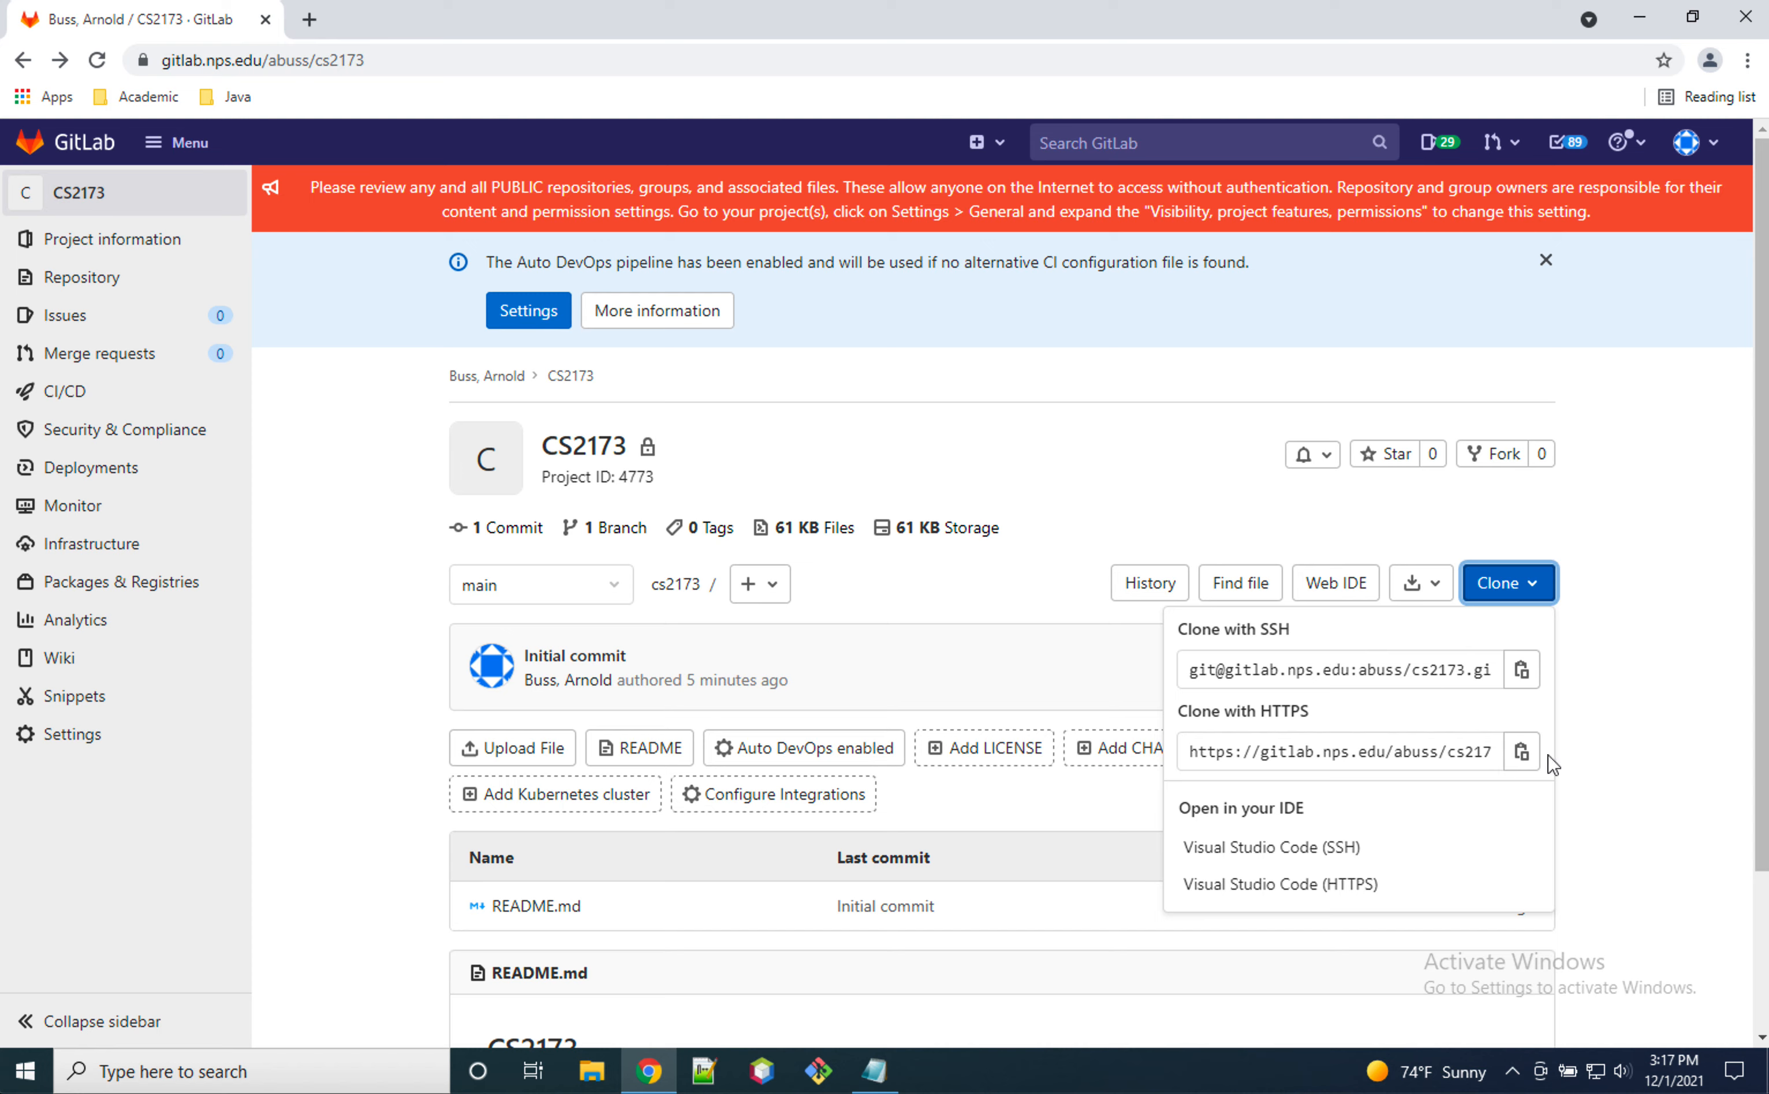
pyautogui.click(1523, 752)
pyautogui.click(1681, 679)
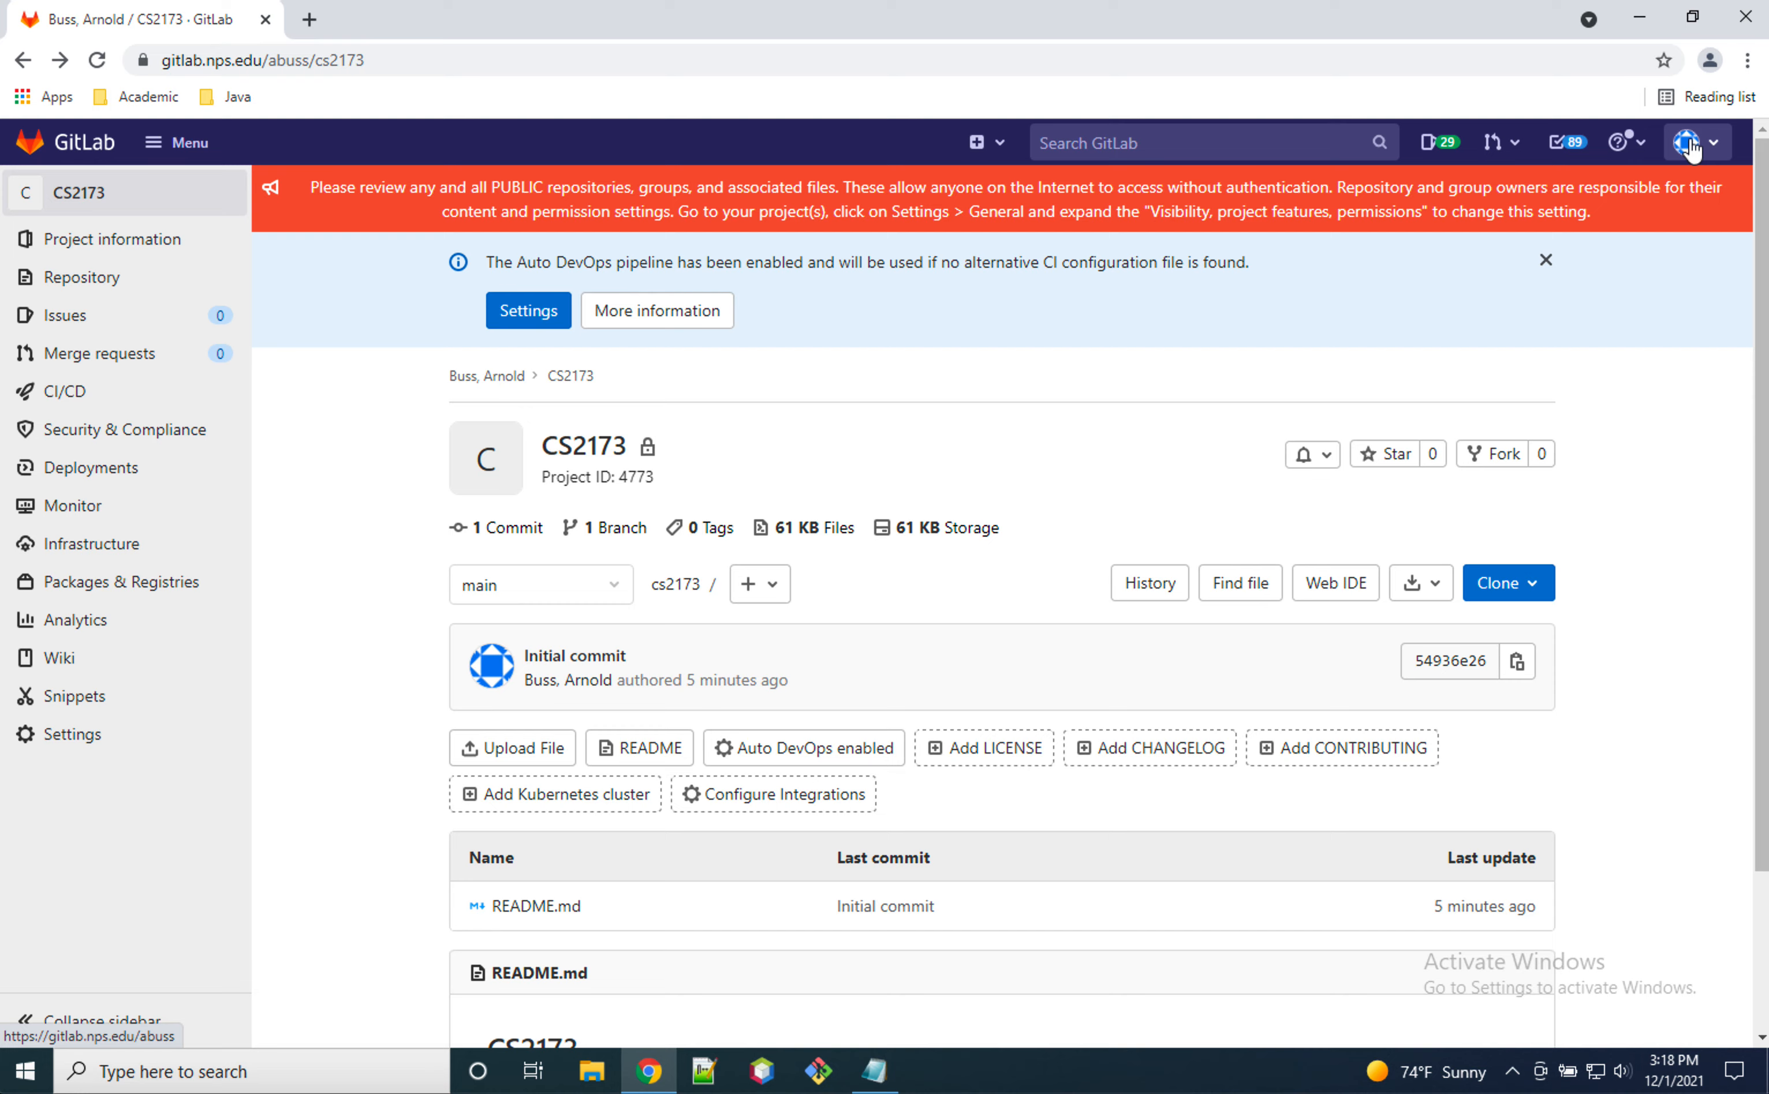
# Step: Open the Access Tokens page in the user's profile settings
pyautogui.click(1692, 149)
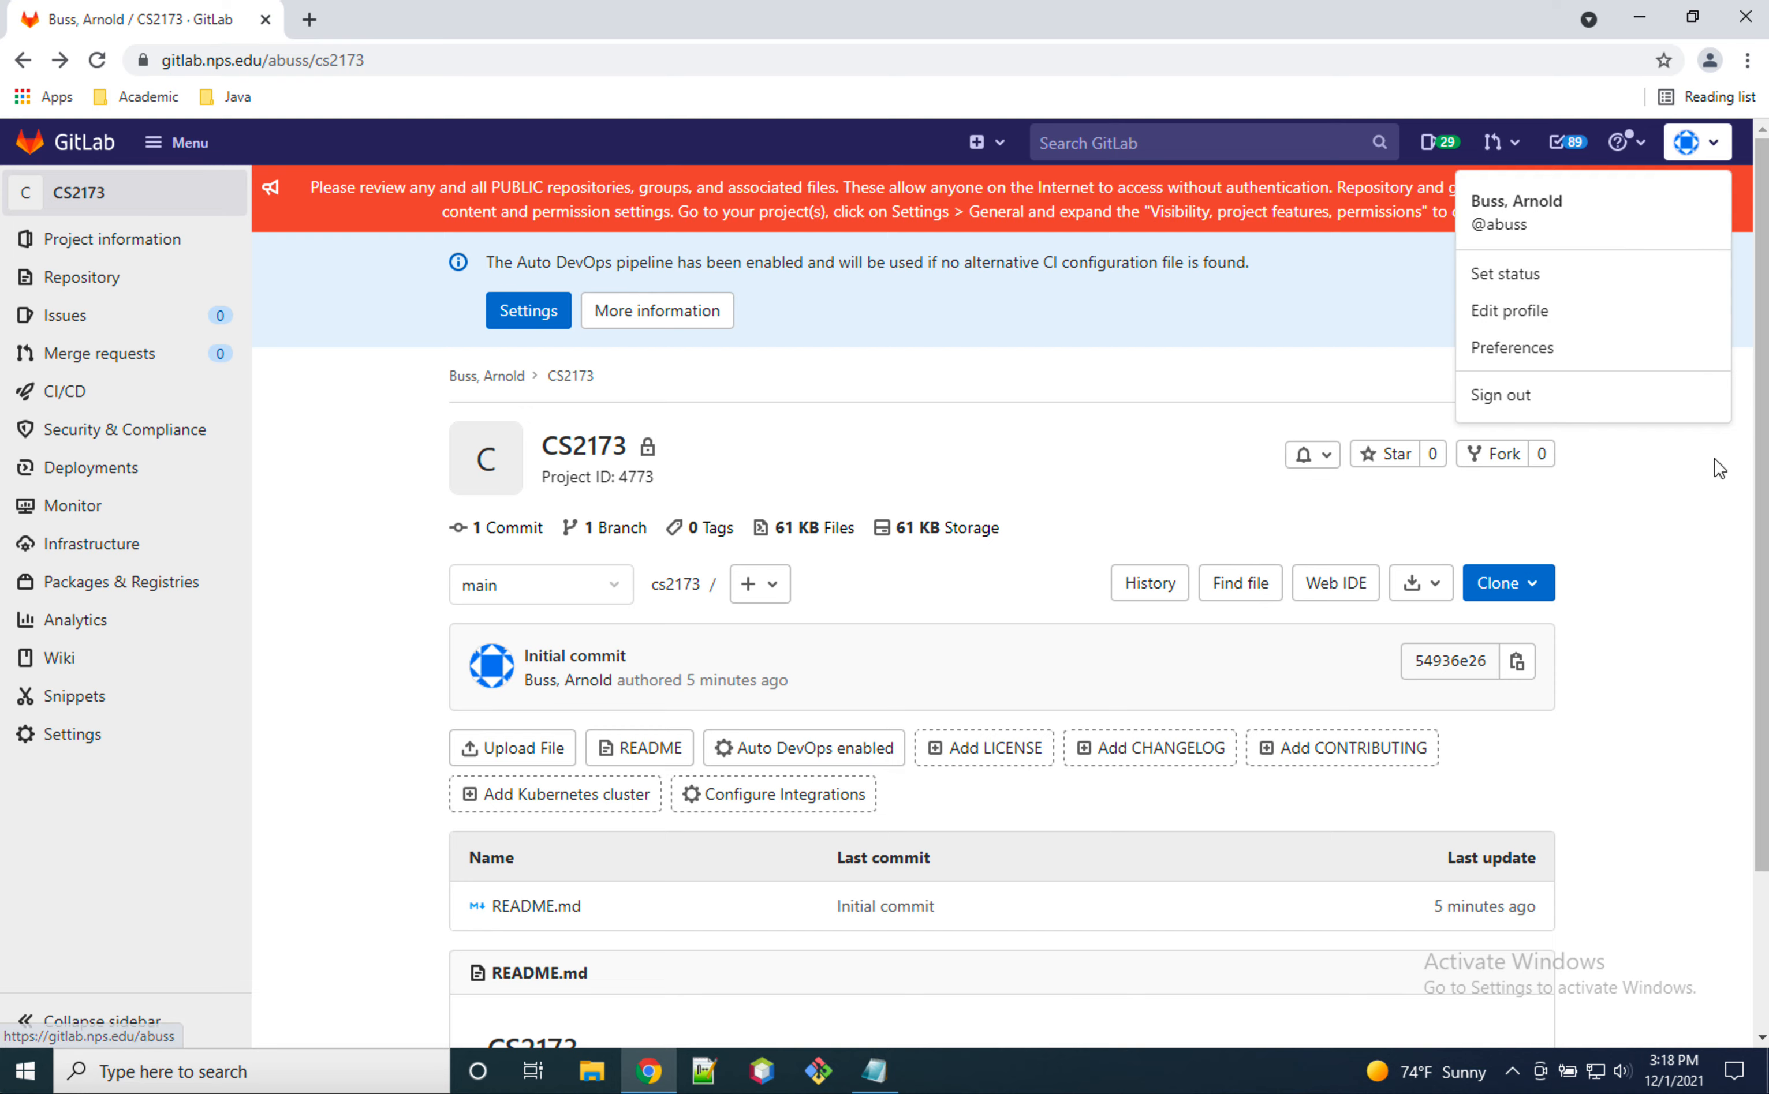
pyautogui.click(1719, 139)
pyautogui.click(1695, 152)
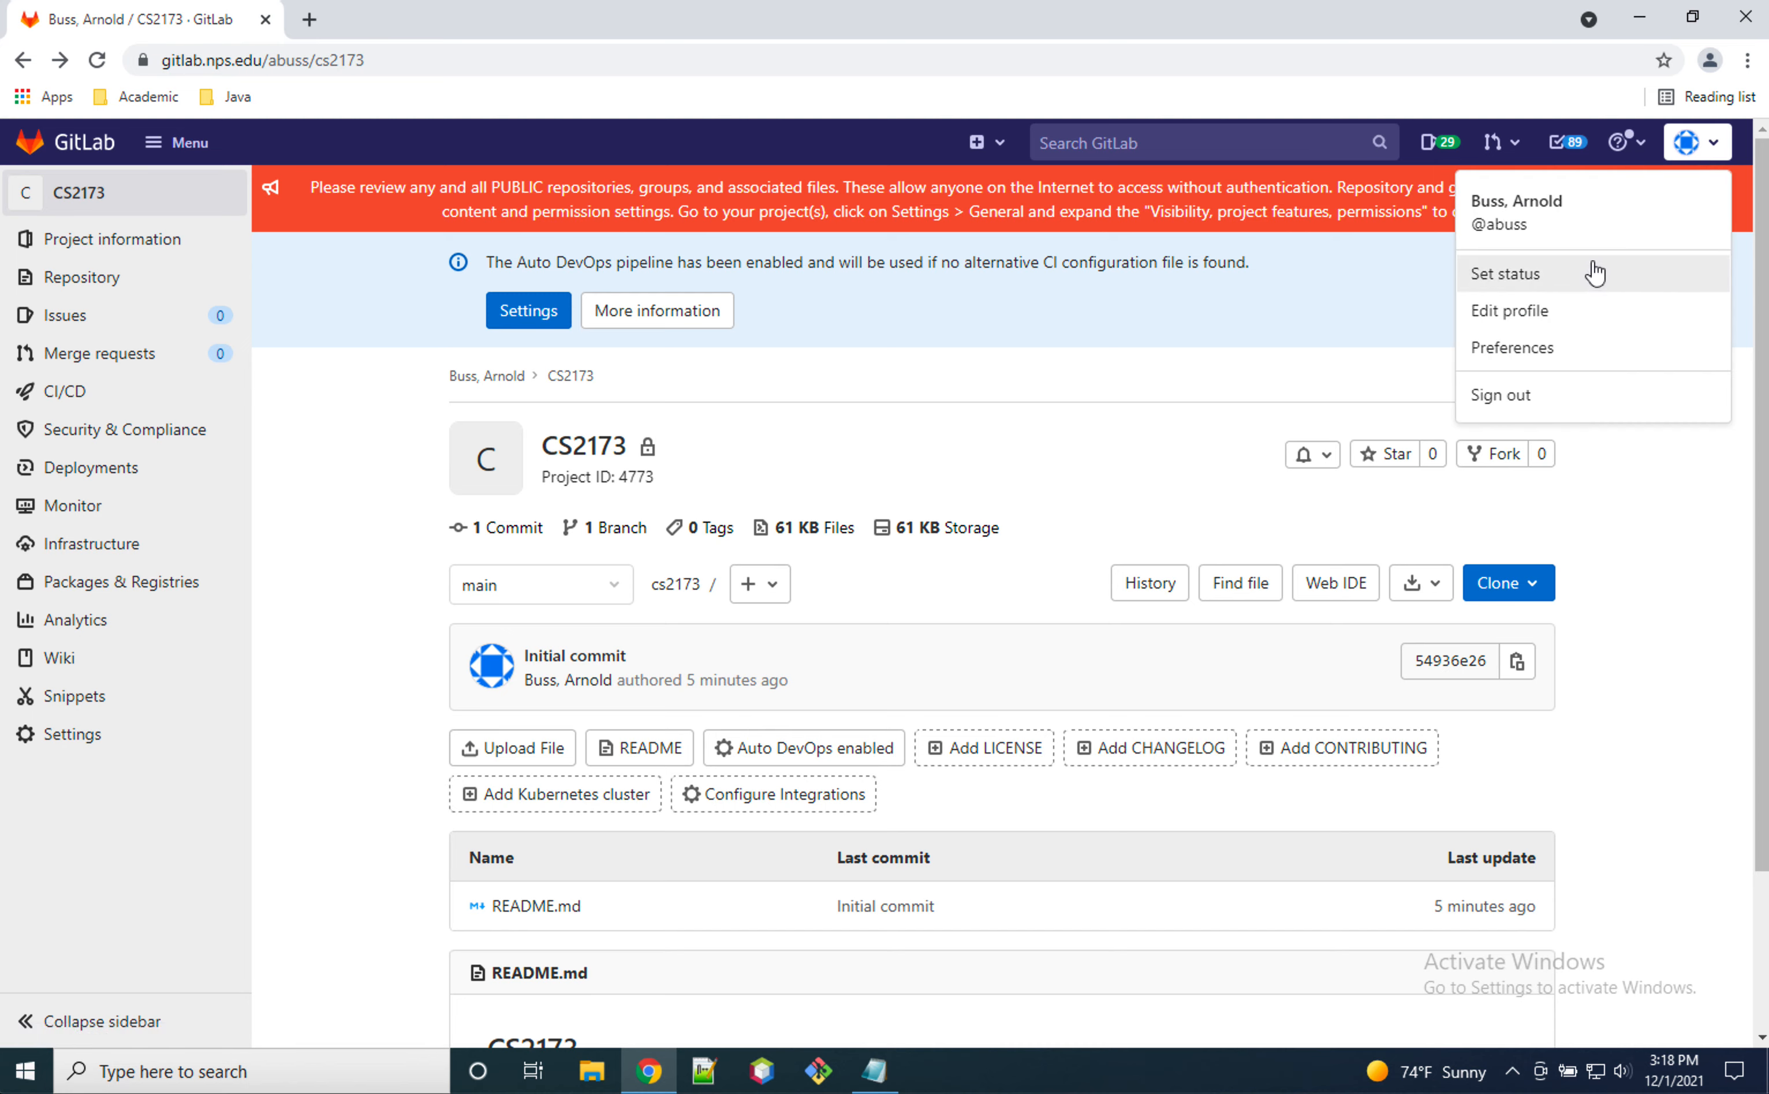
pyautogui.click(1585, 317)
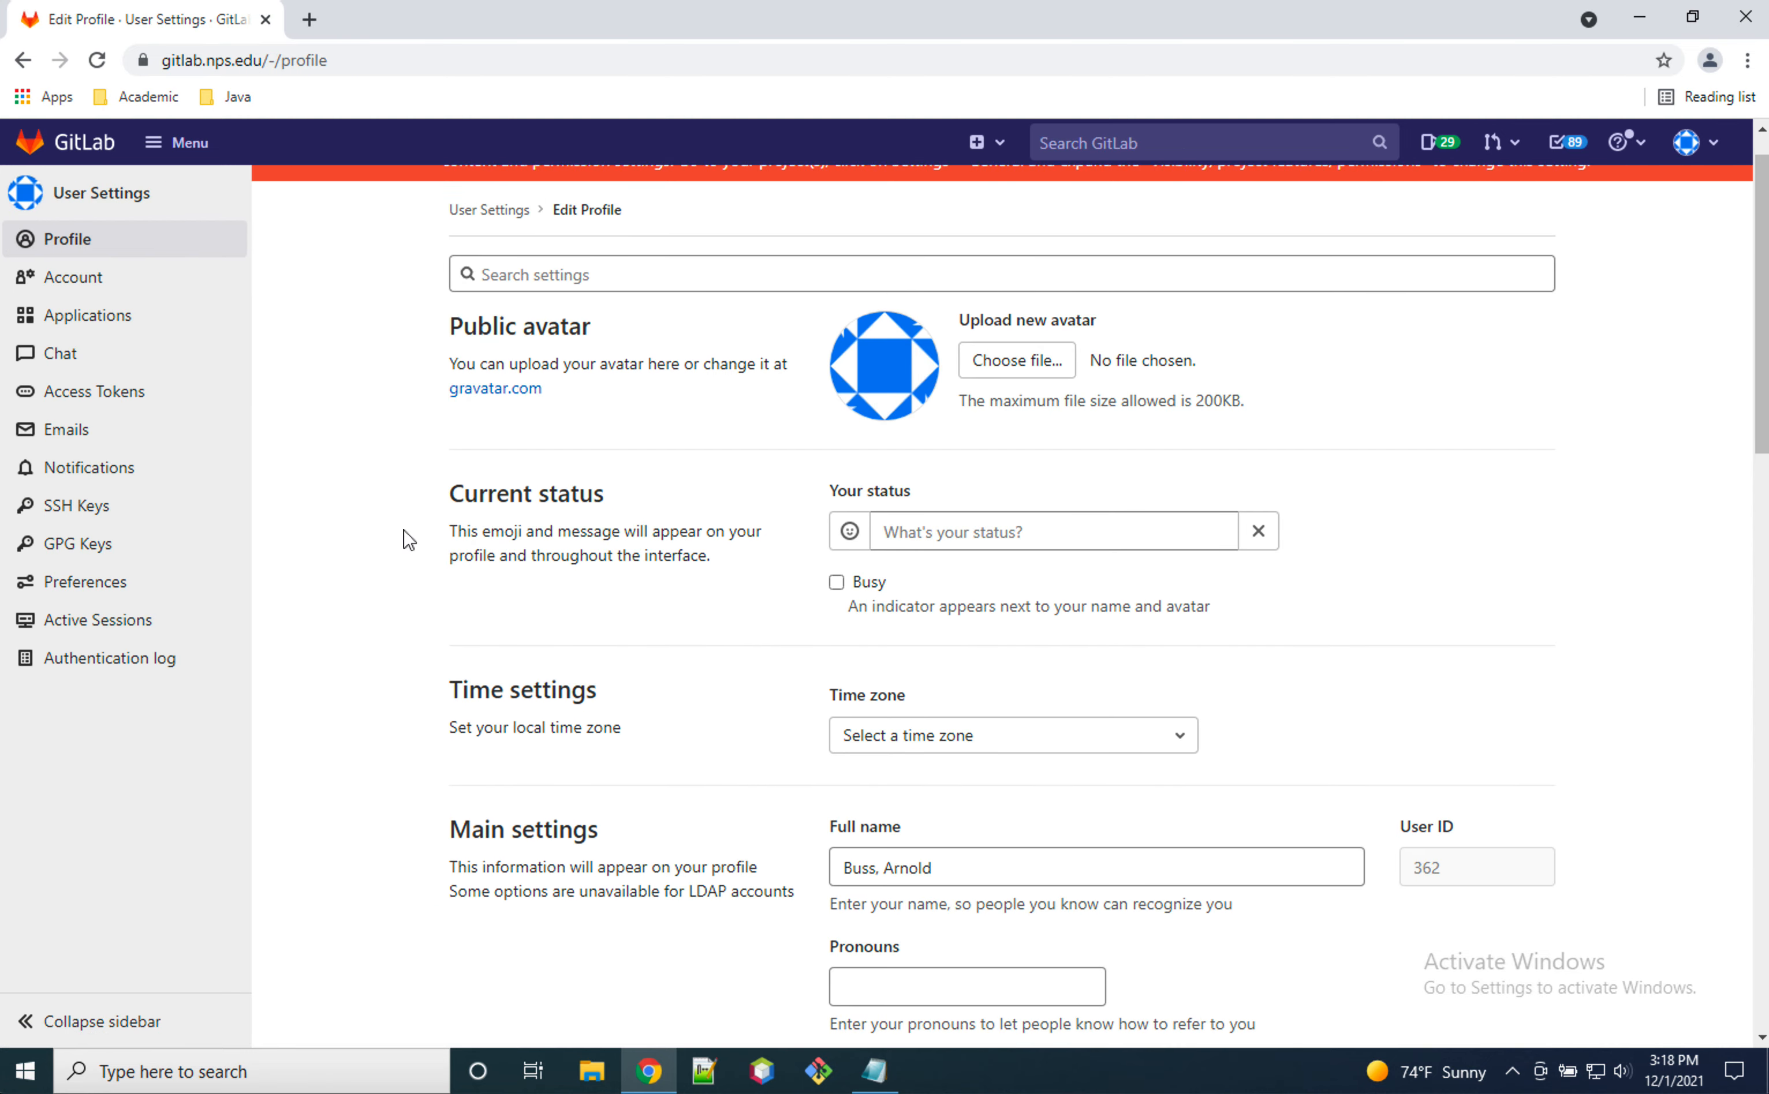
pyautogui.scroll(-3, 407, 537)
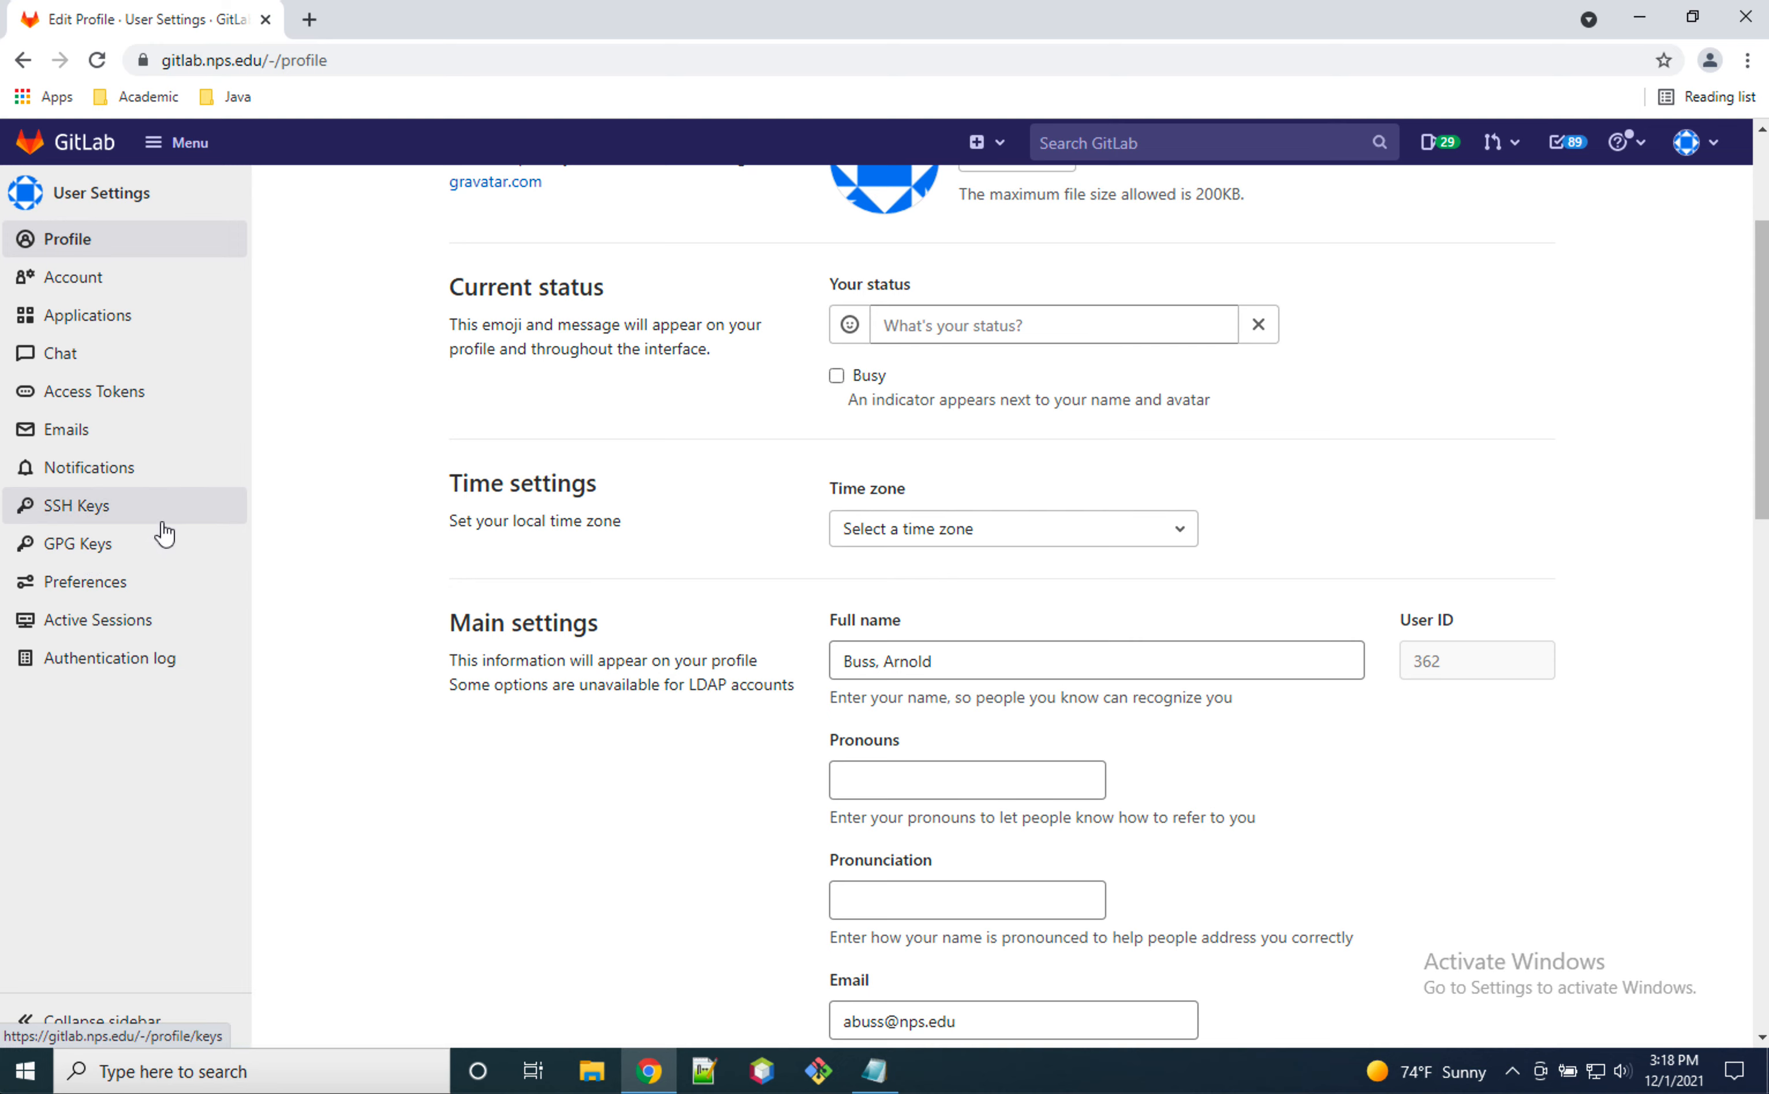
pyautogui.click(127, 399)
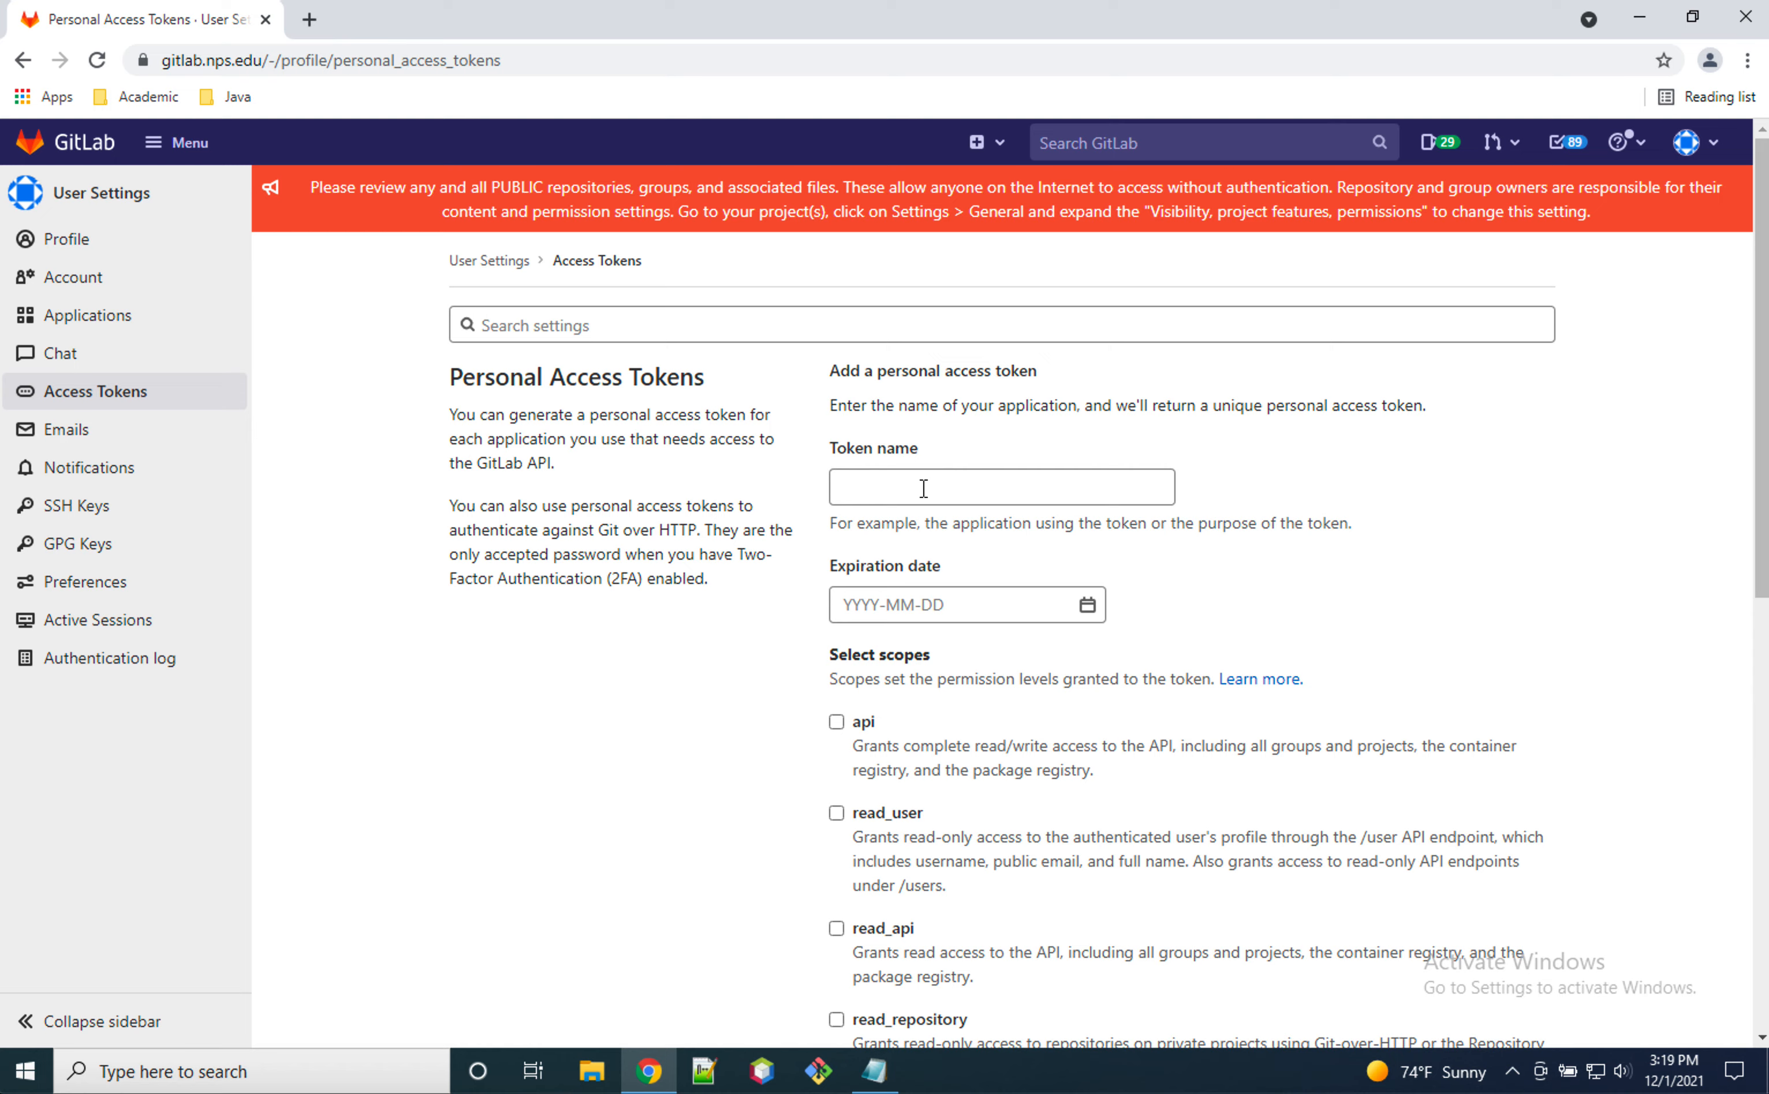
# Step: Enter a token name made of the user's surname followed by _token
pyautogui.rightClick(904, 484)
pyautogui.click(907, 482)
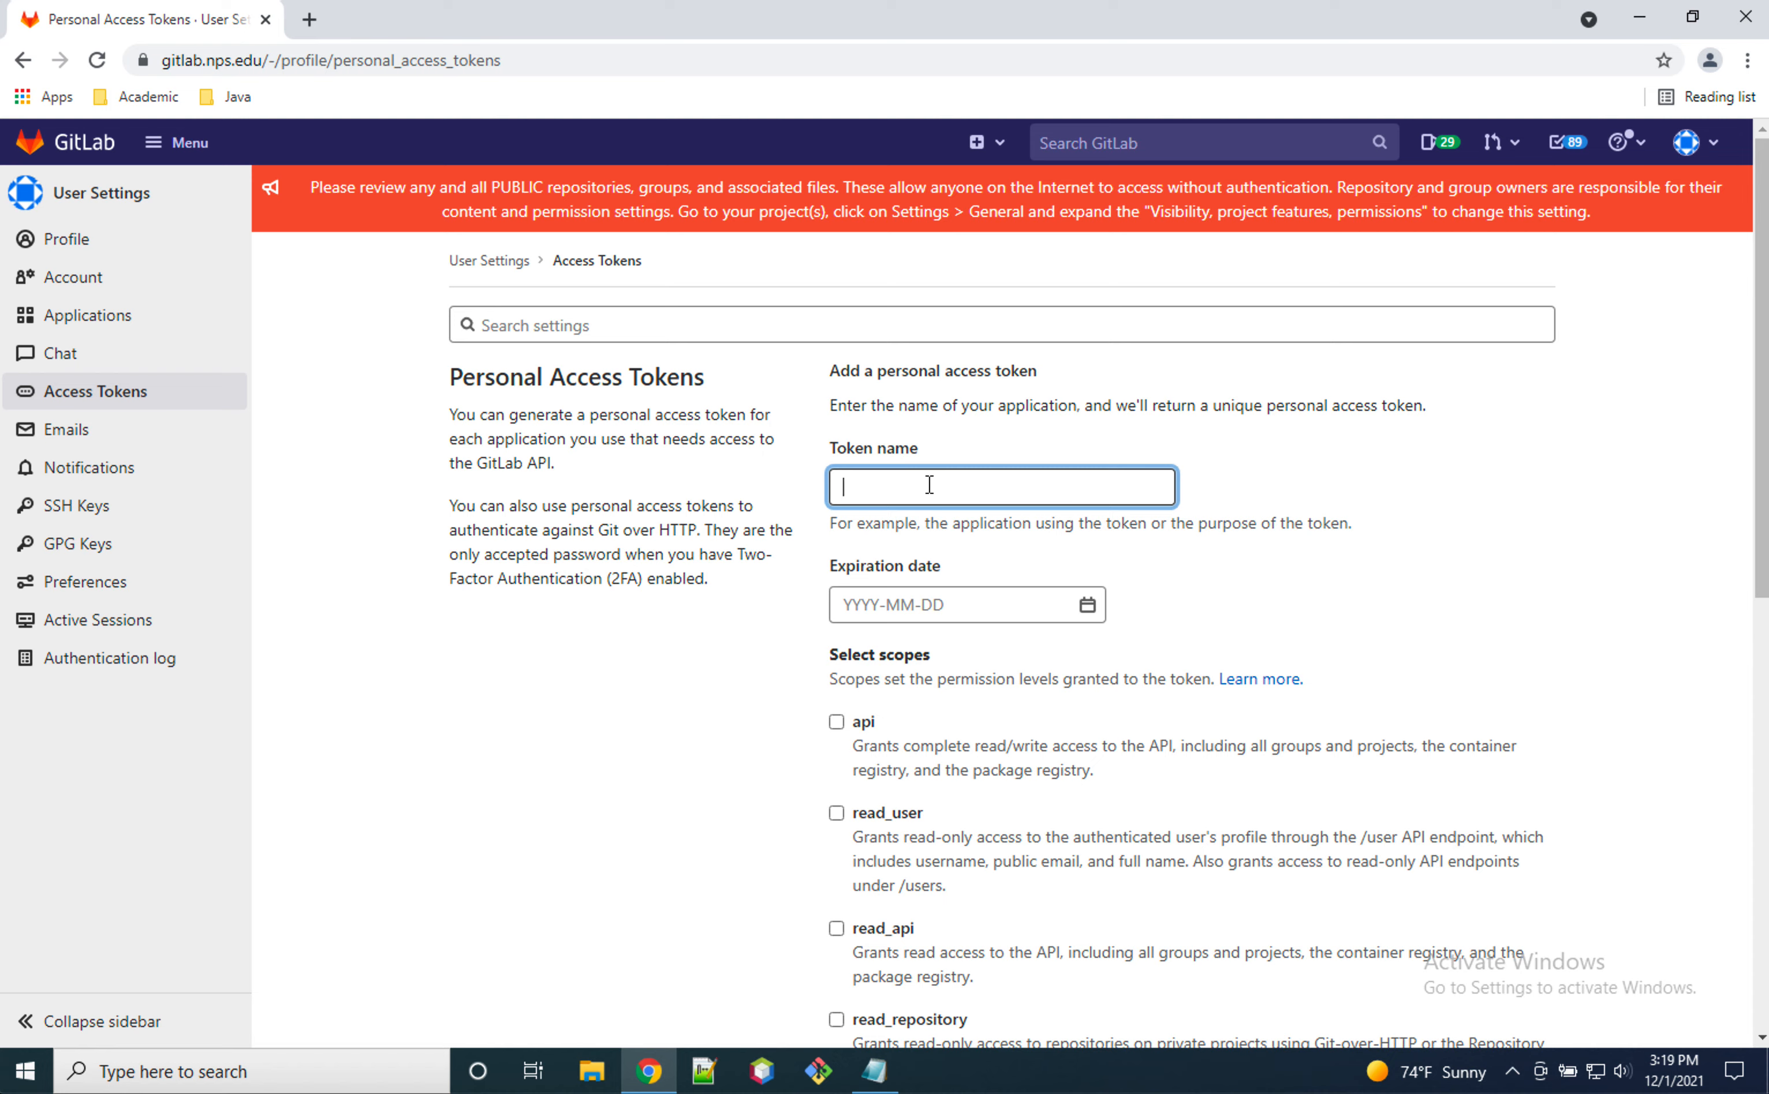
pyautogui.write('Buss_token')
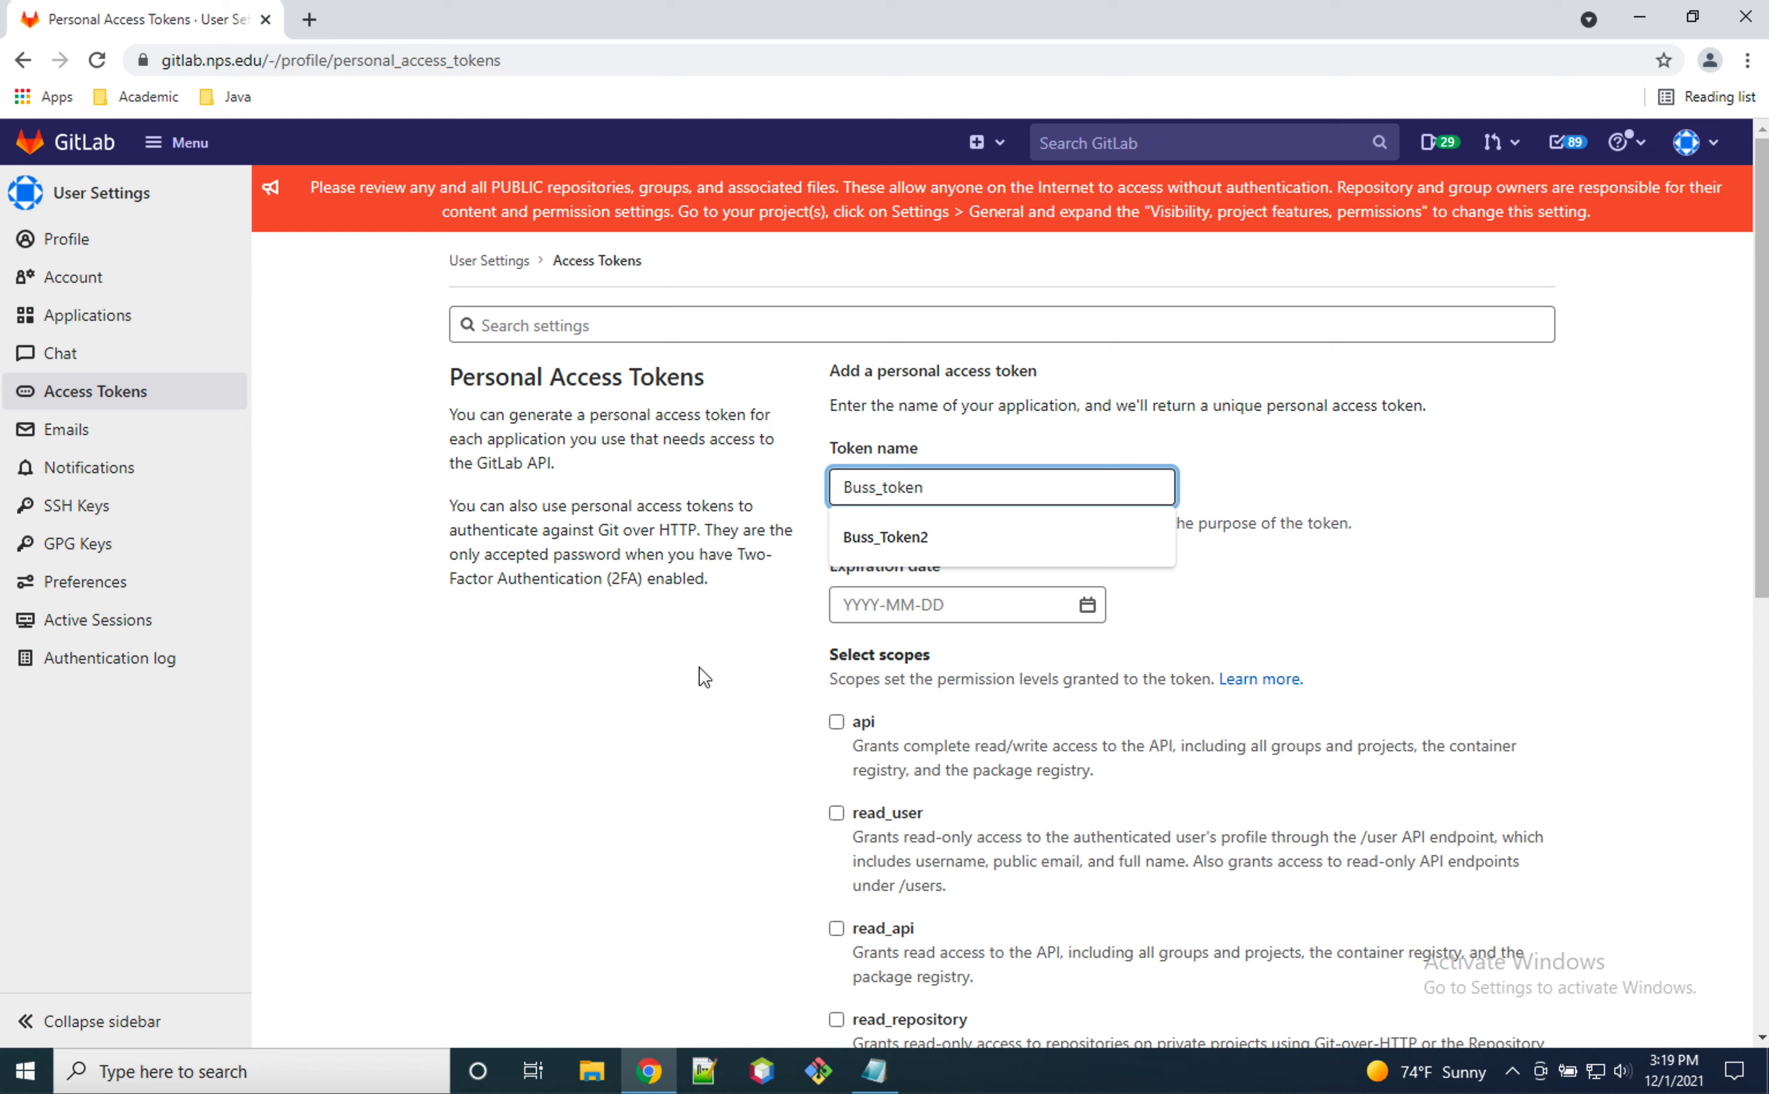
pyautogui.click(718, 600)
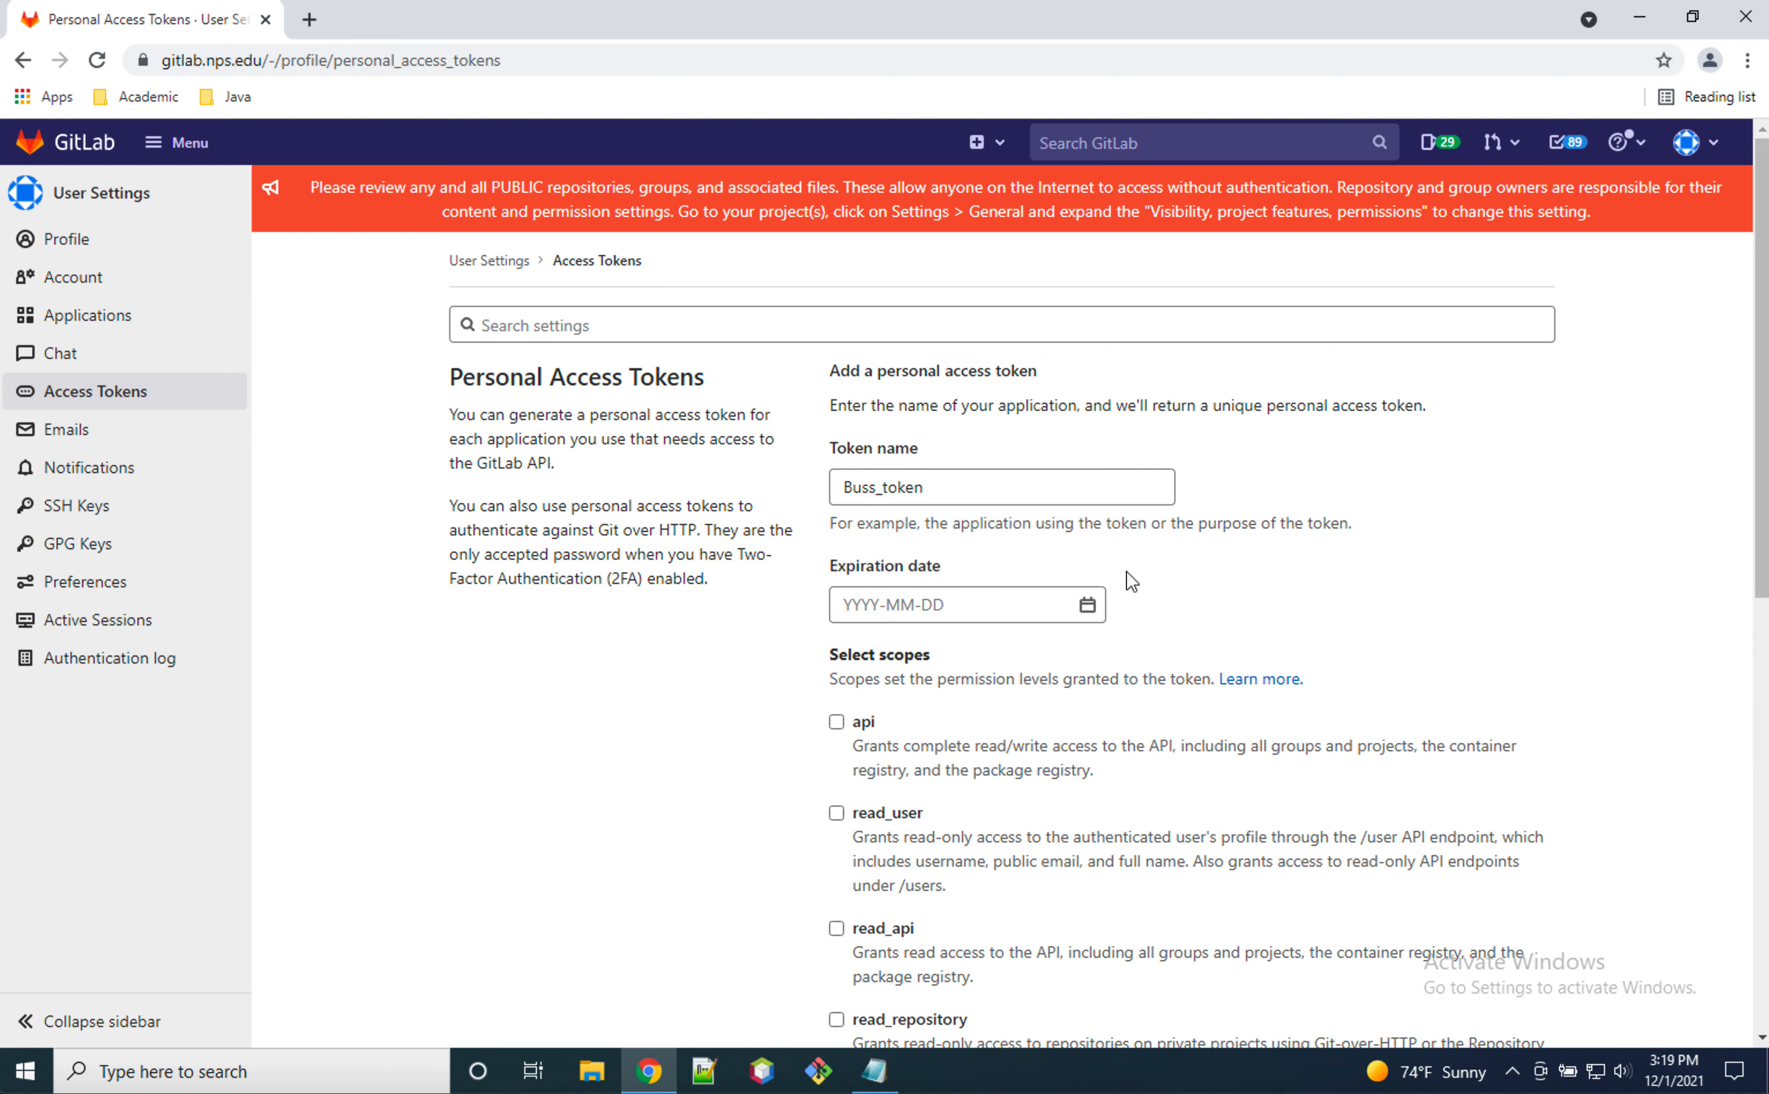
# Step: Grant the api scope and create the personal access token
pyautogui.scroll(-1, 770, 674)
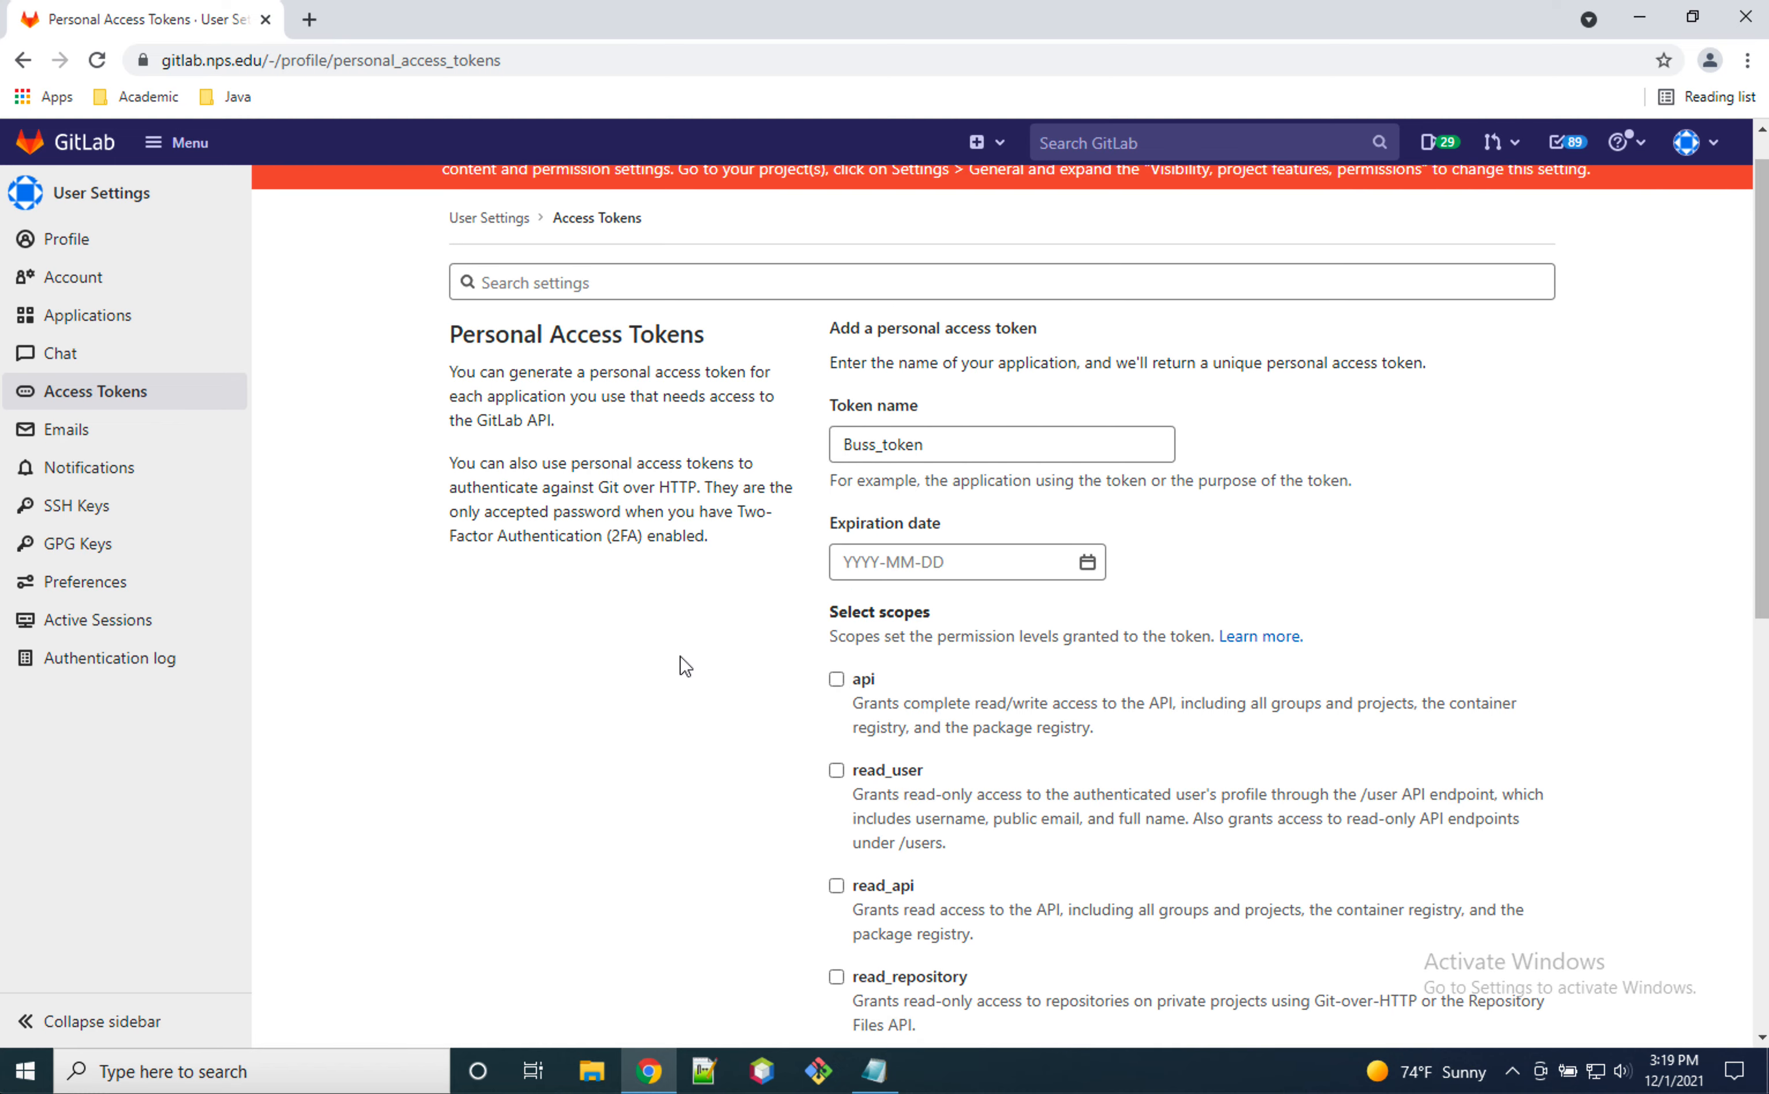
pyautogui.scroll(-3, 679, 664)
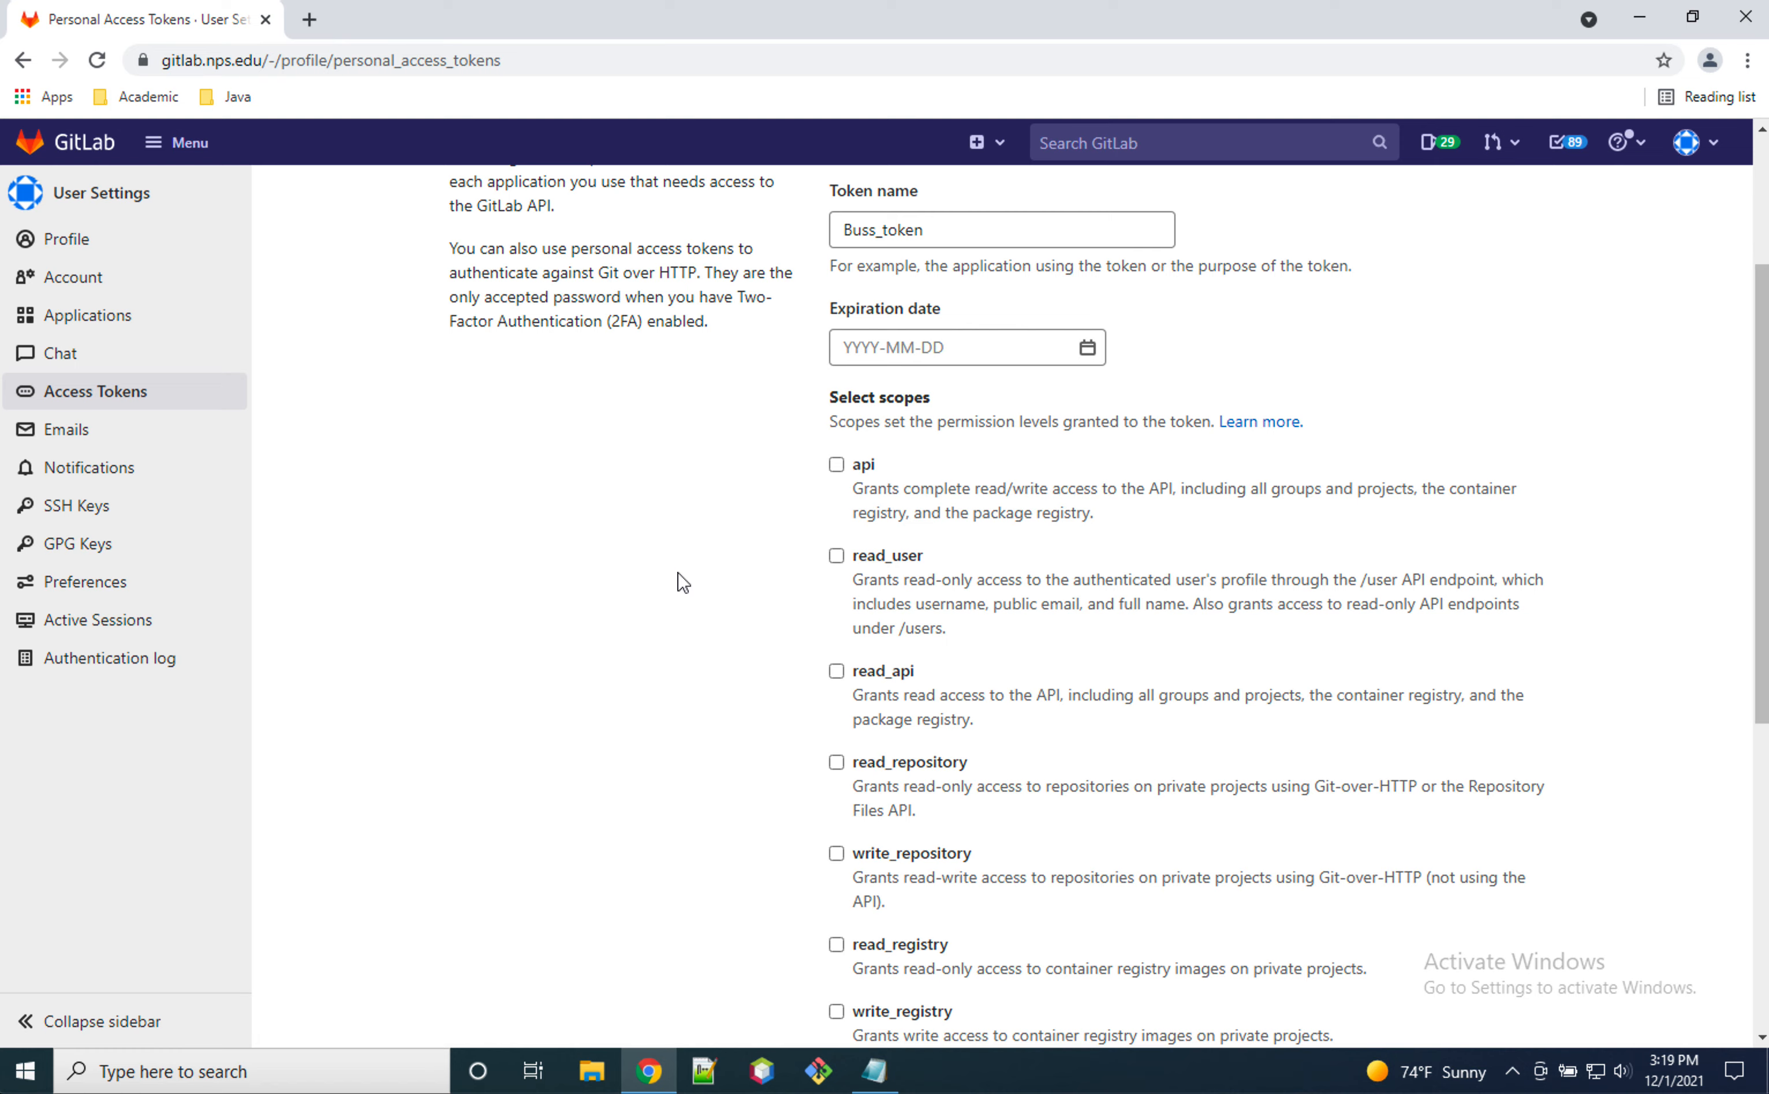
pyautogui.scroll(-2, 708, 575)
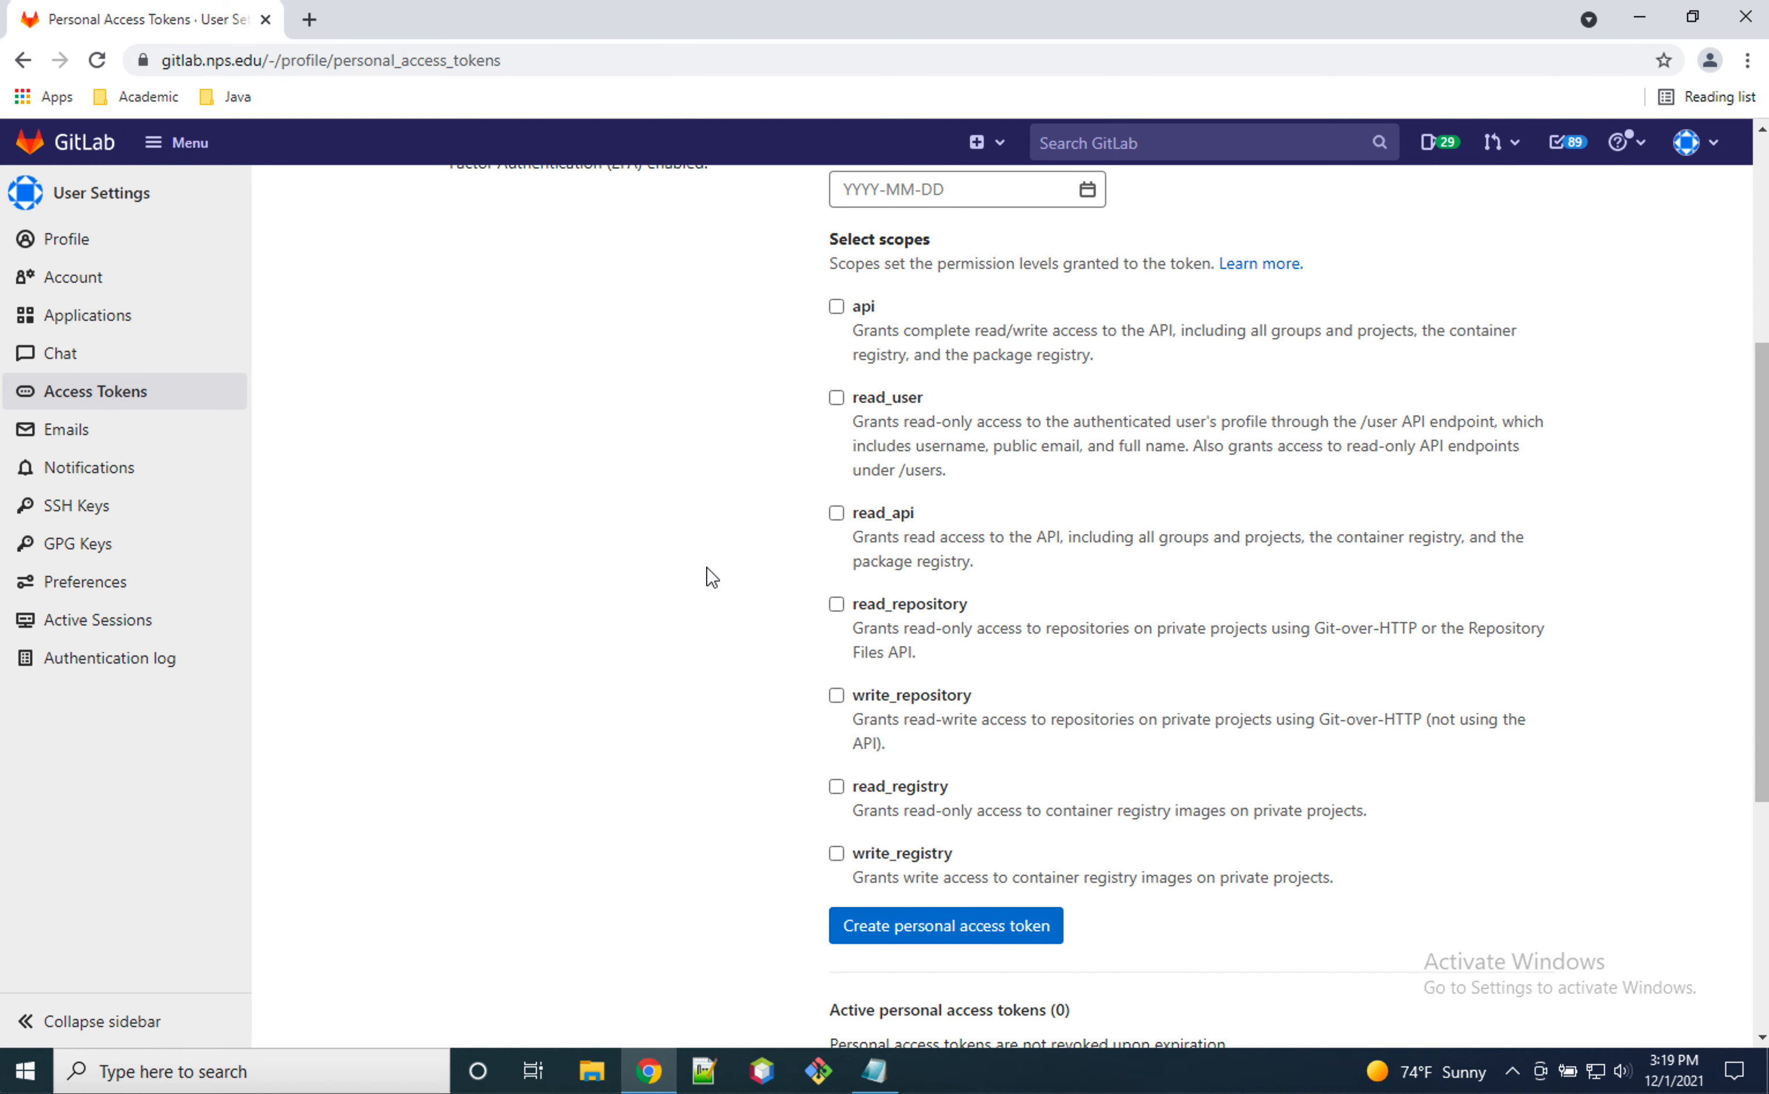
pyautogui.scroll(2, 707, 575)
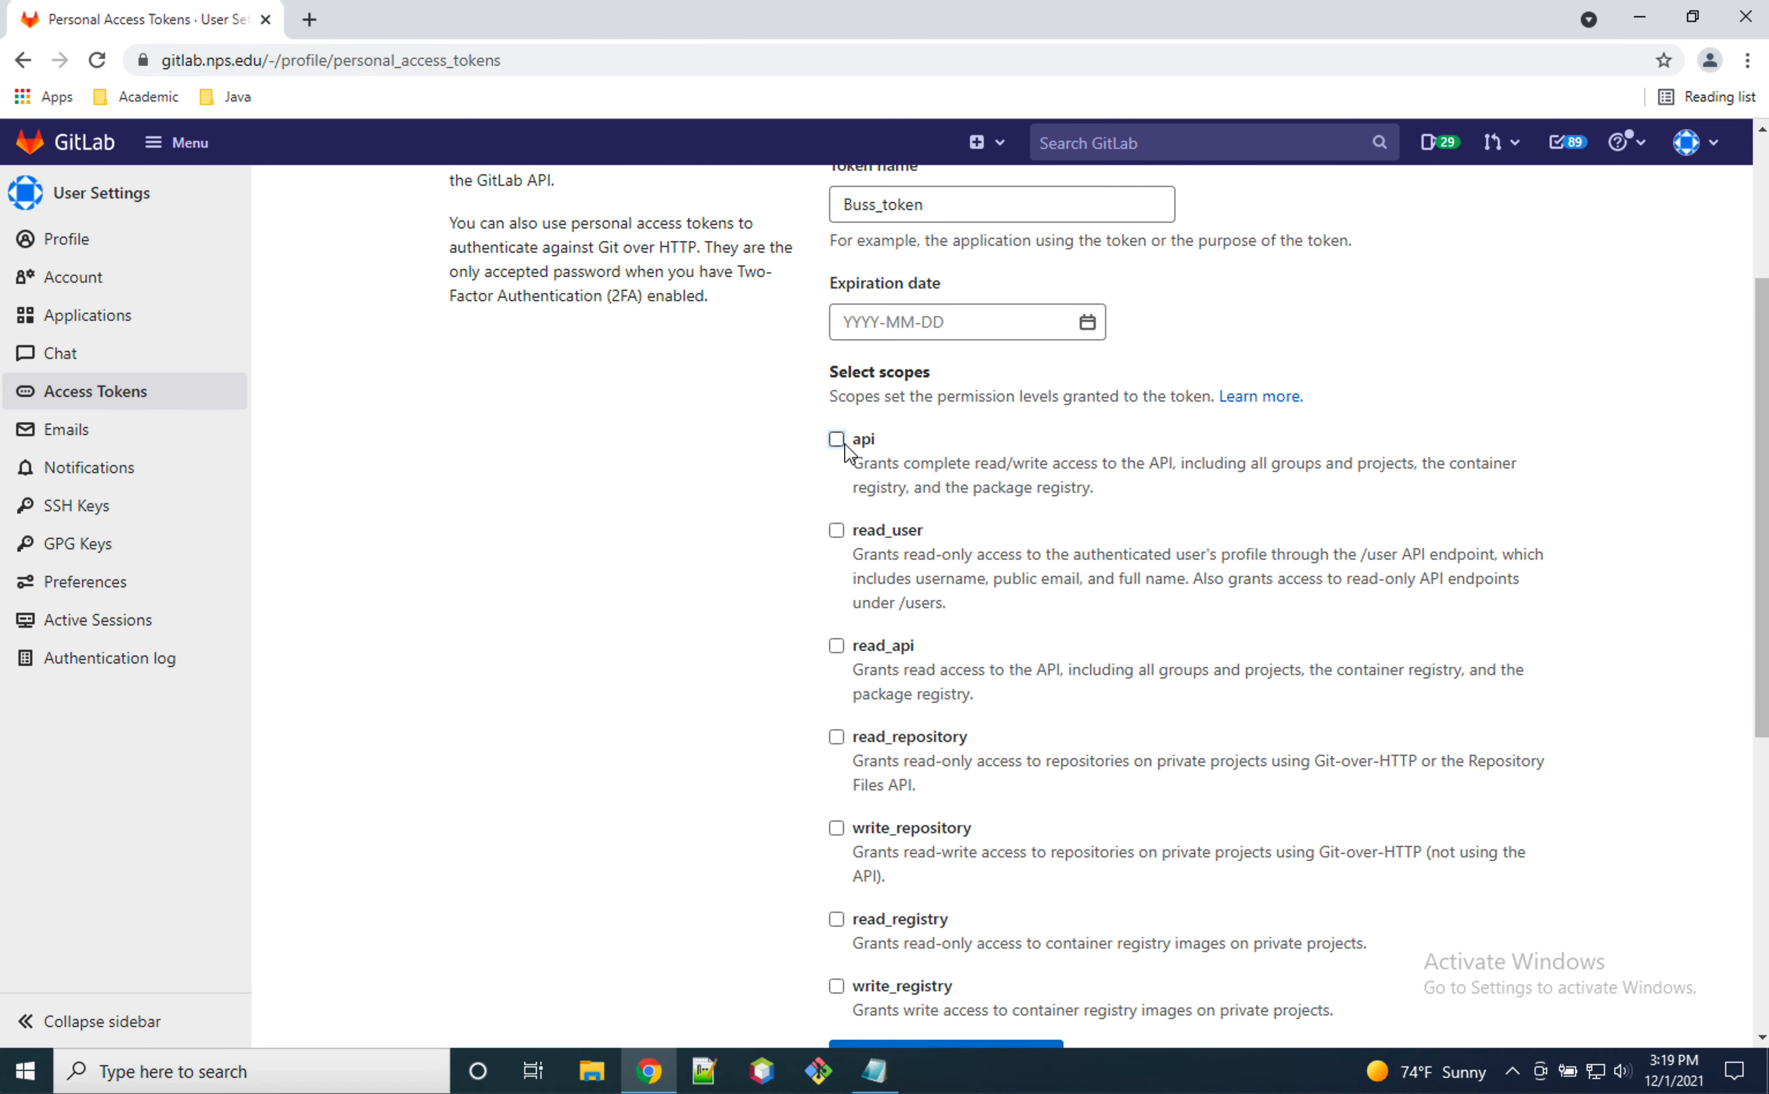
pyautogui.click(836, 440)
pyautogui.scroll(-2, 706, 578)
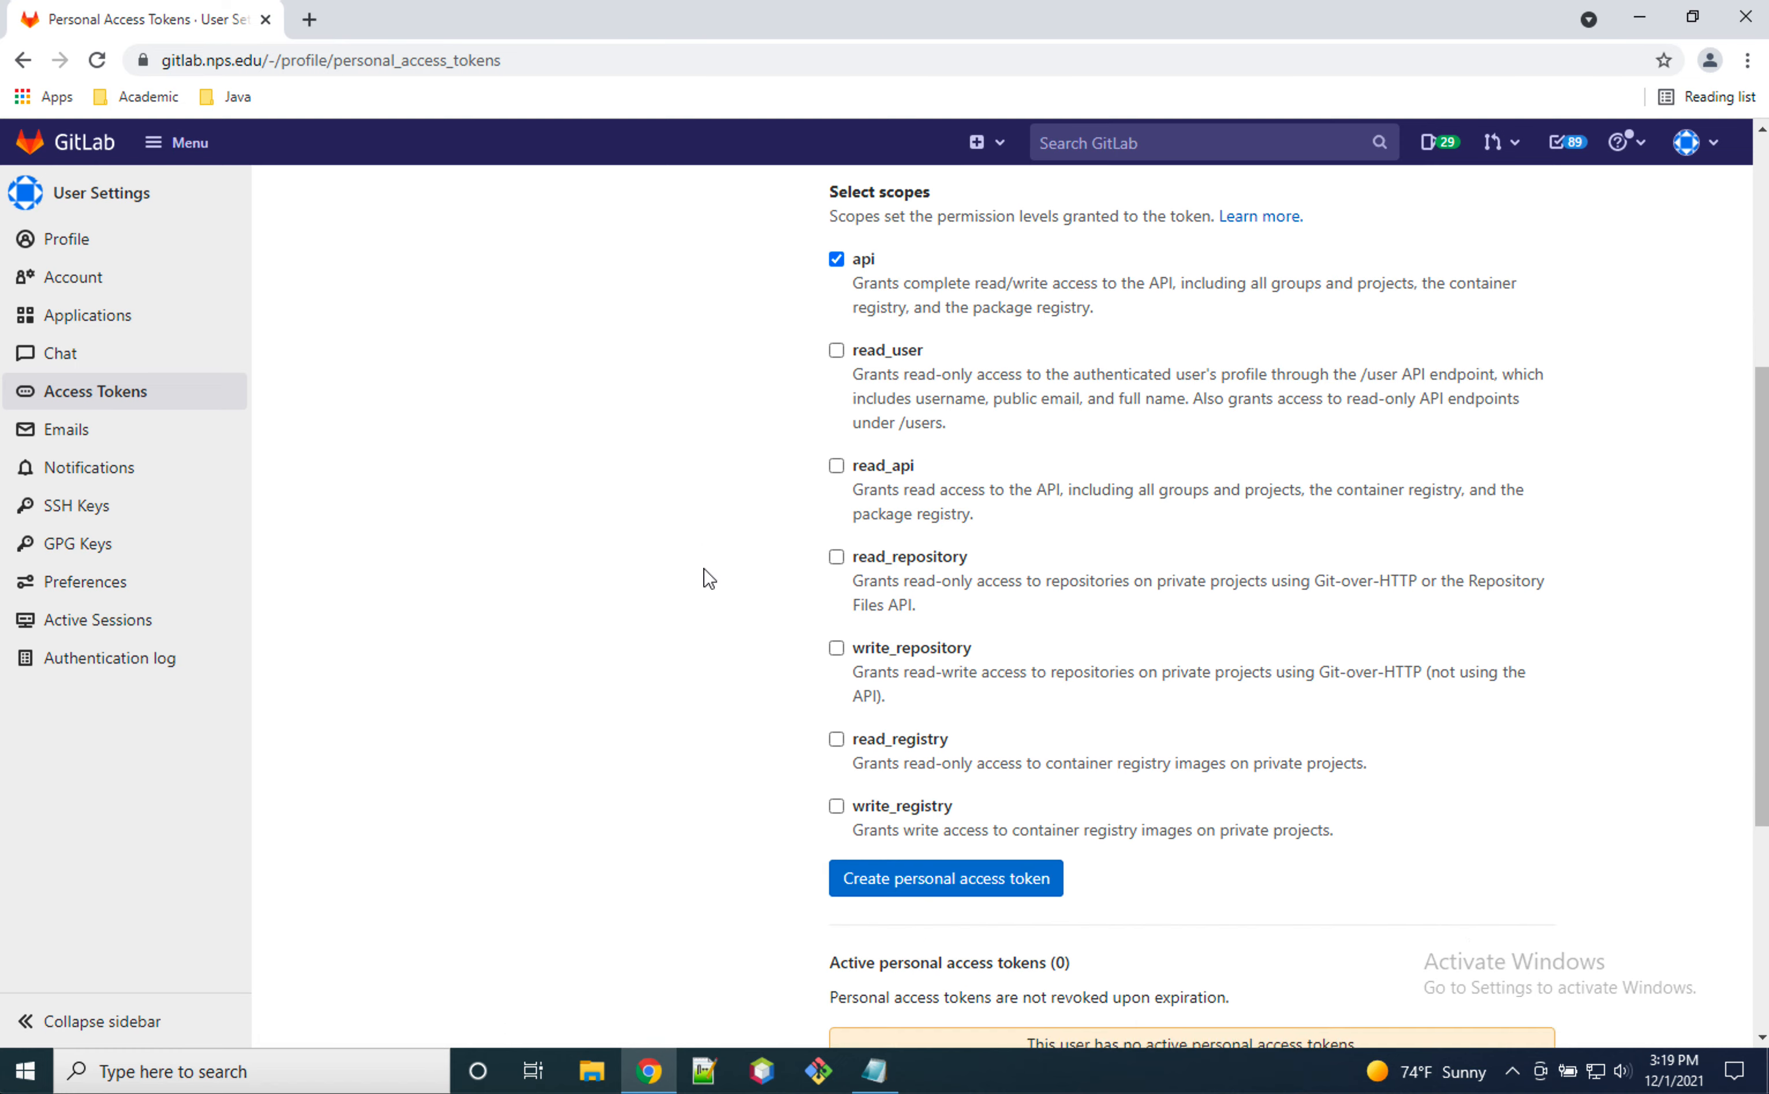
pyautogui.scroll(-2, 706, 579)
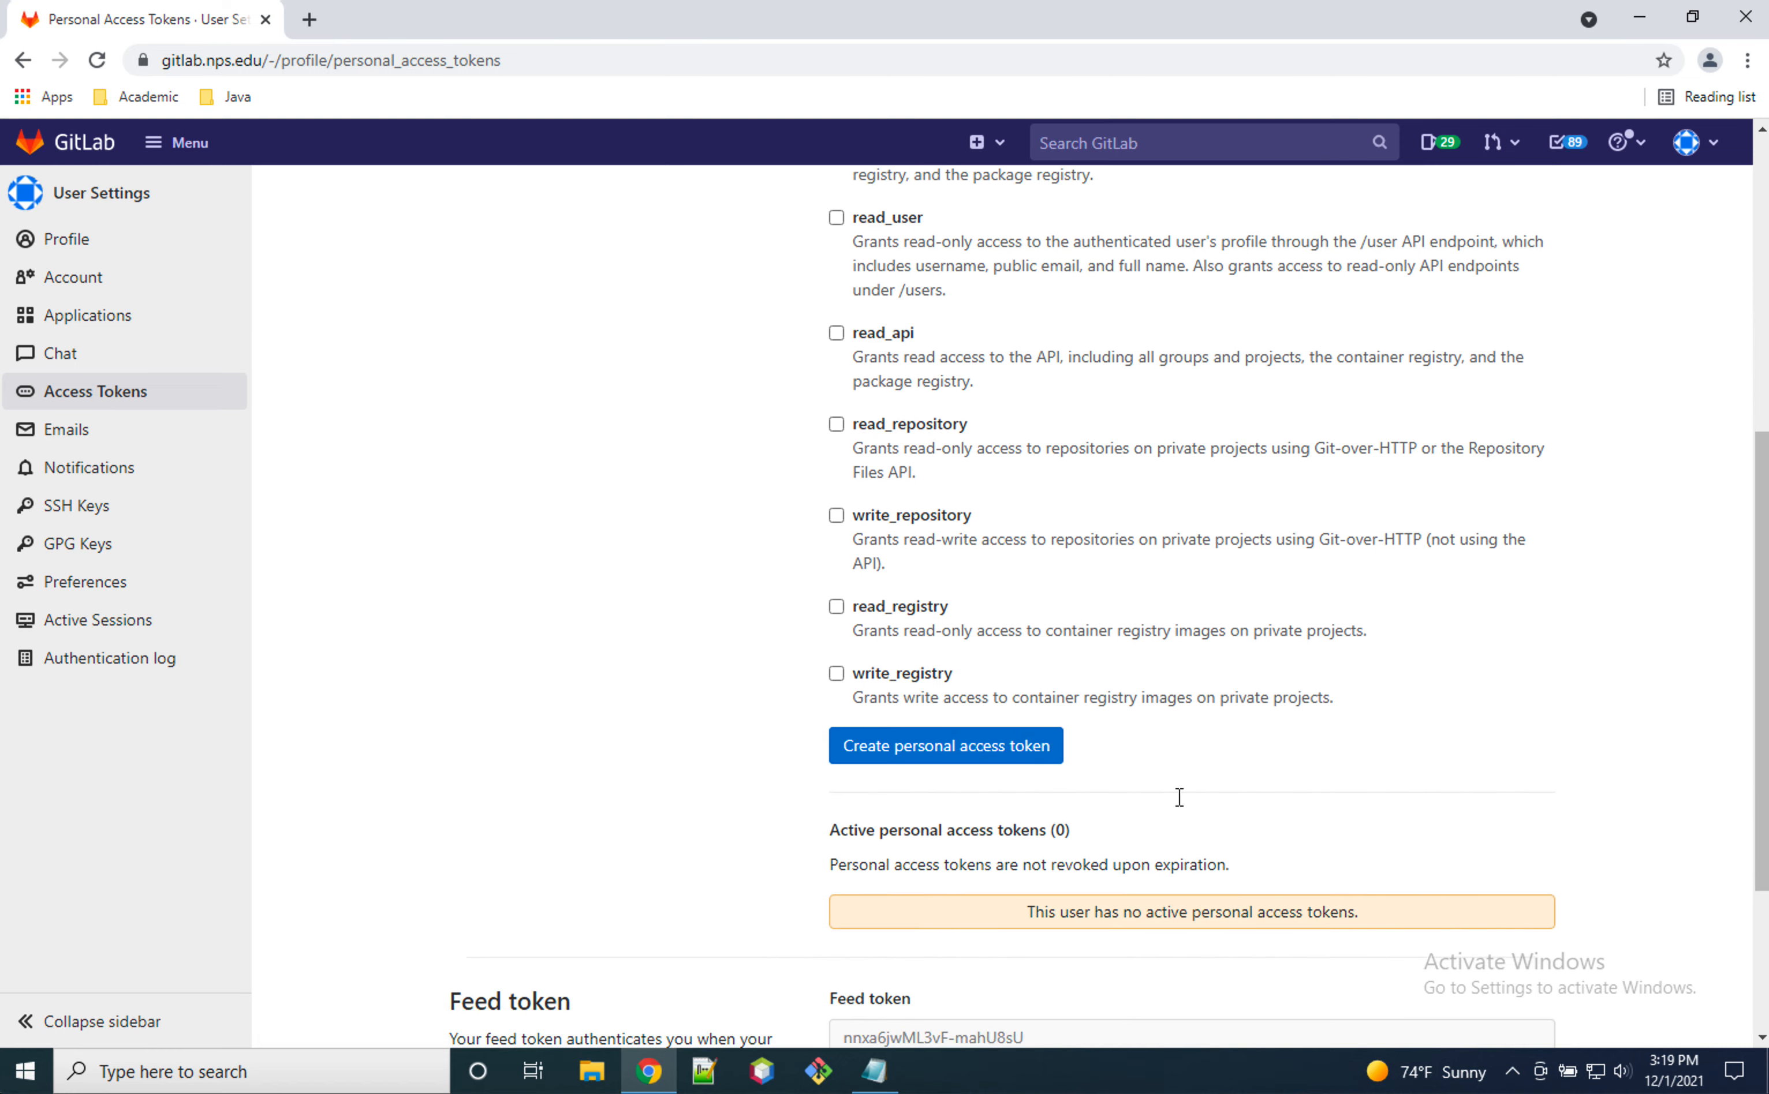
pyautogui.click(1014, 747)
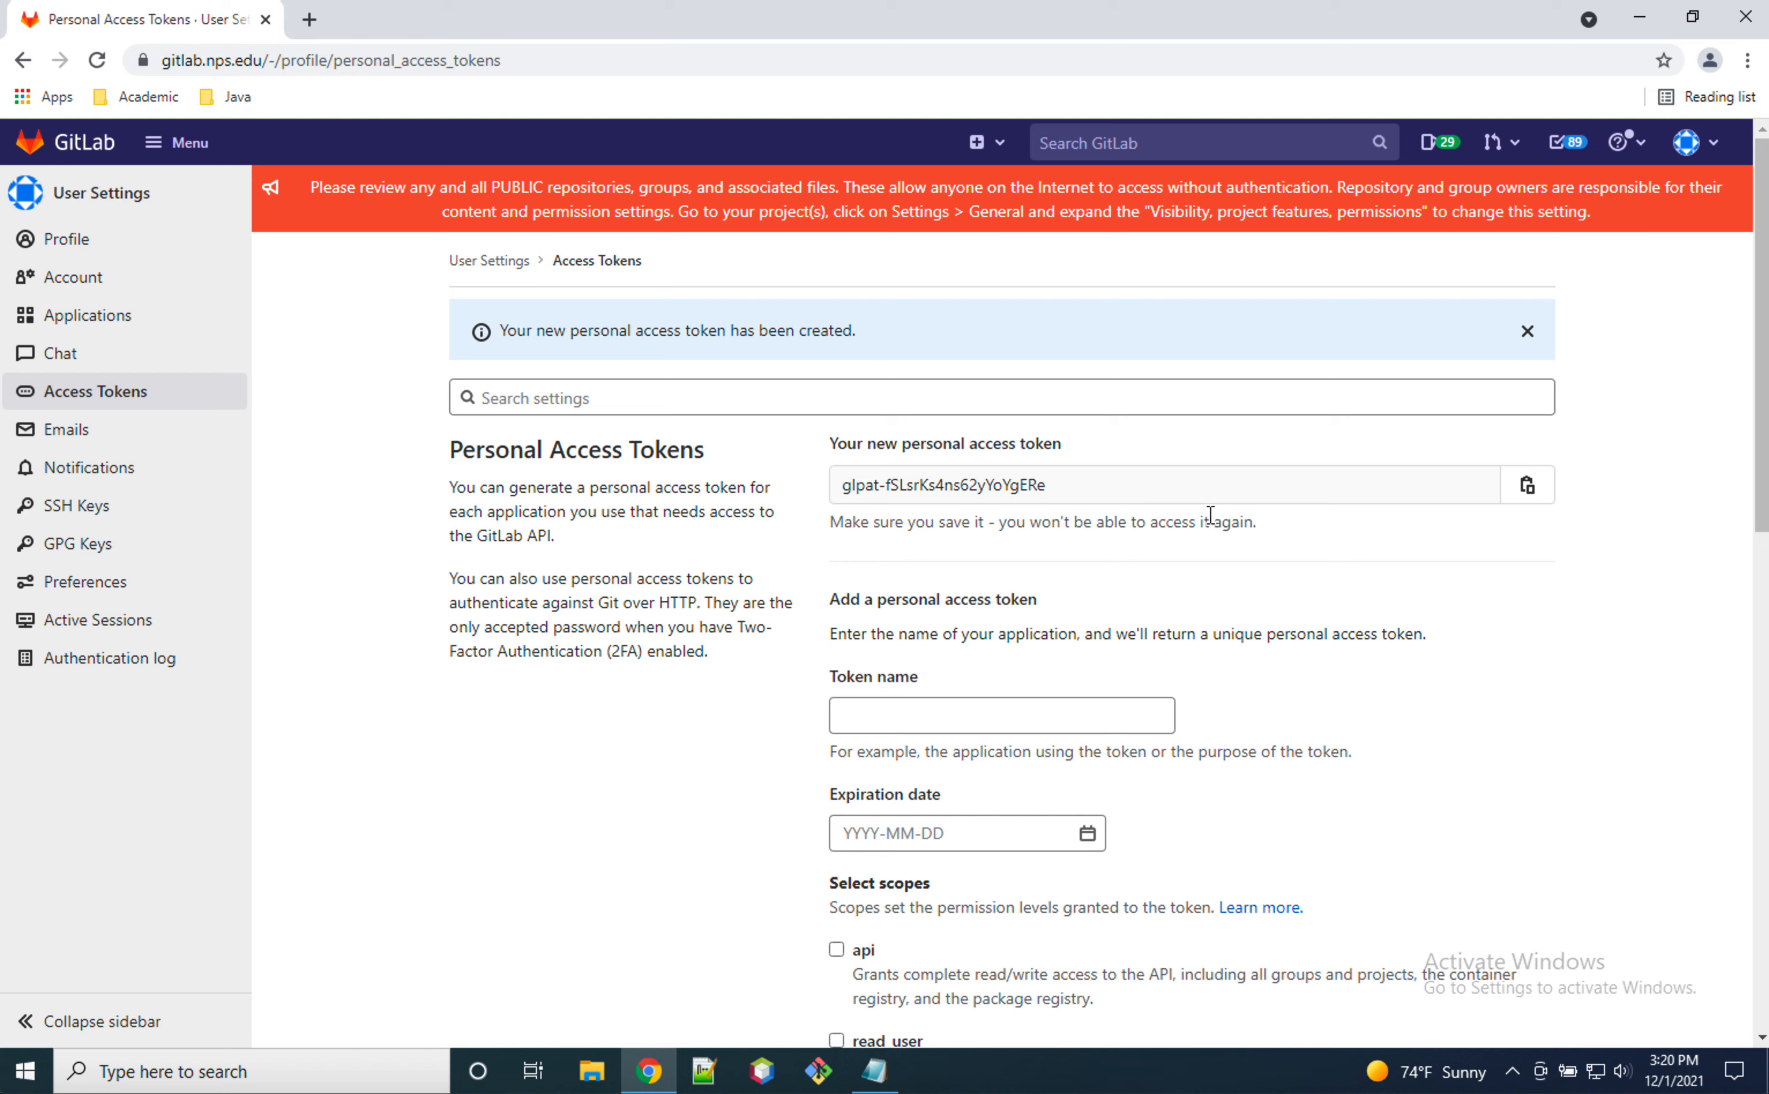
# Step: Copy the new personal access token and close the old Notepad window without saving it
pyautogui.click(1528, 492)
pyautogui.rightClick(876, 1076)
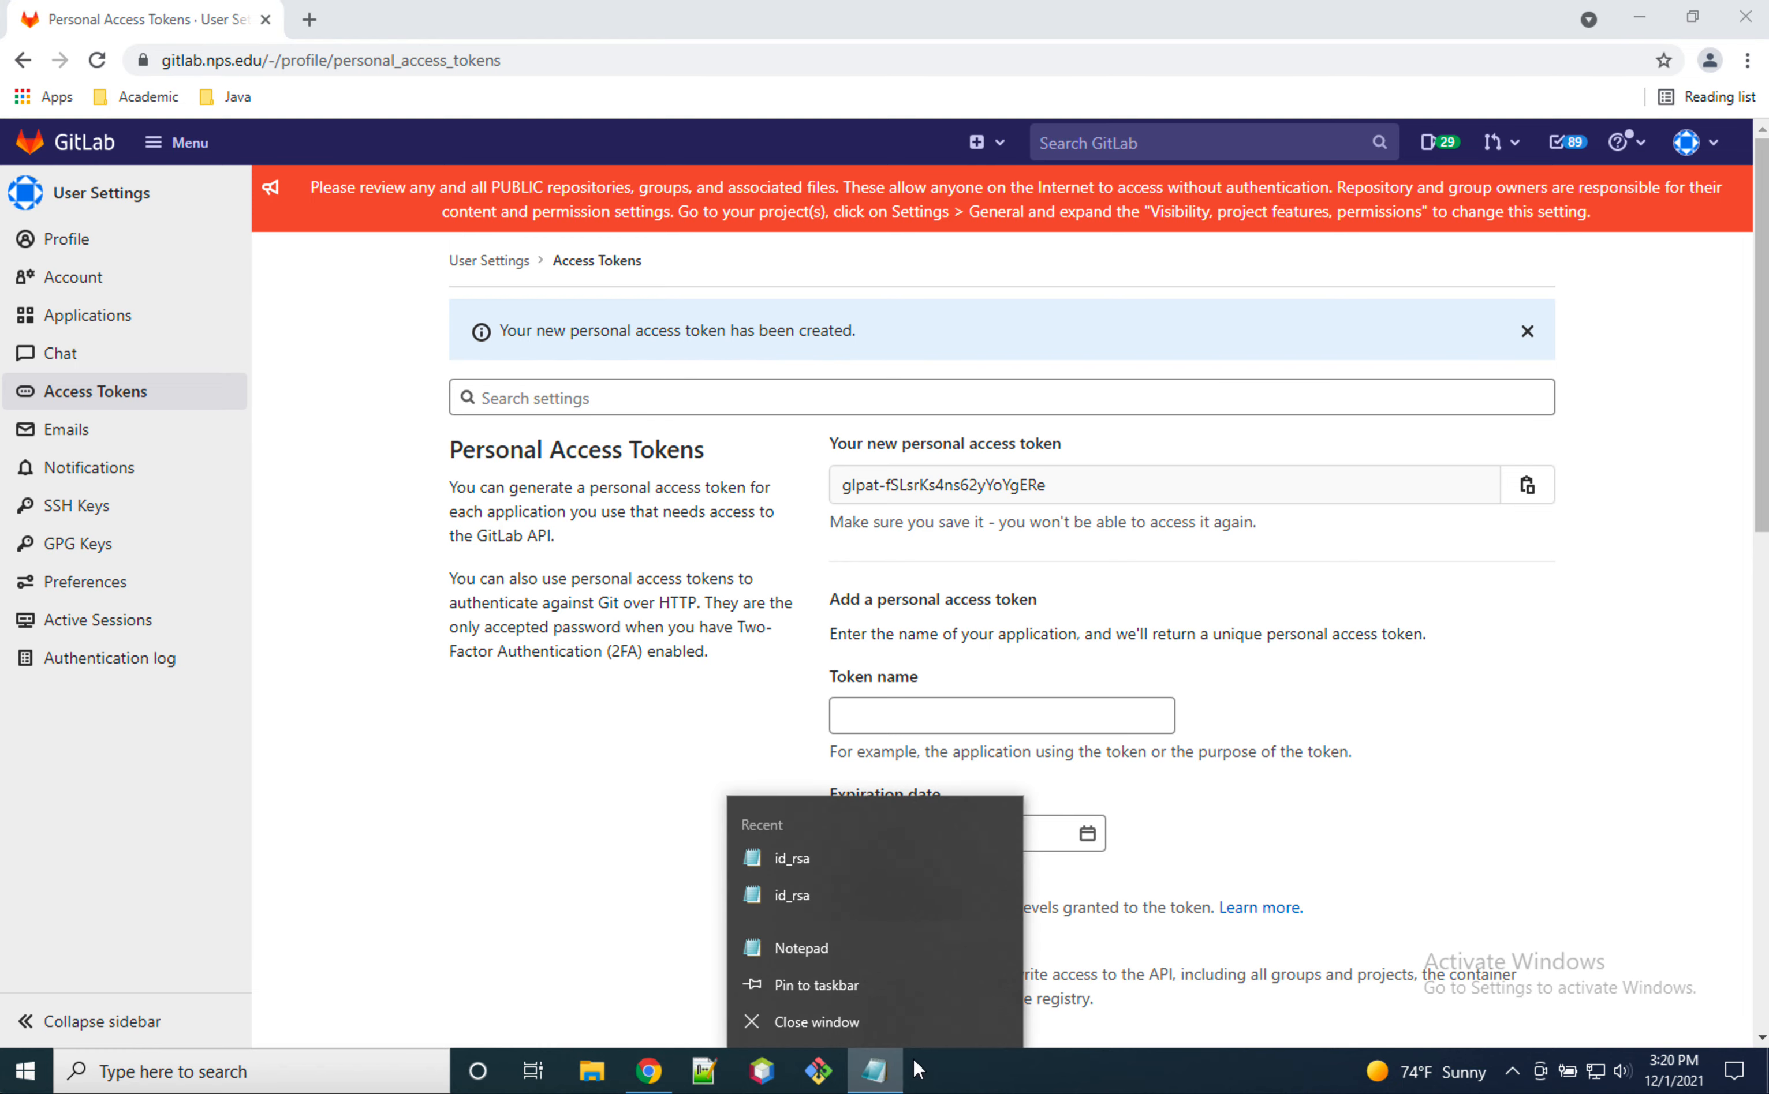
pyautogui.click(850, 1024)
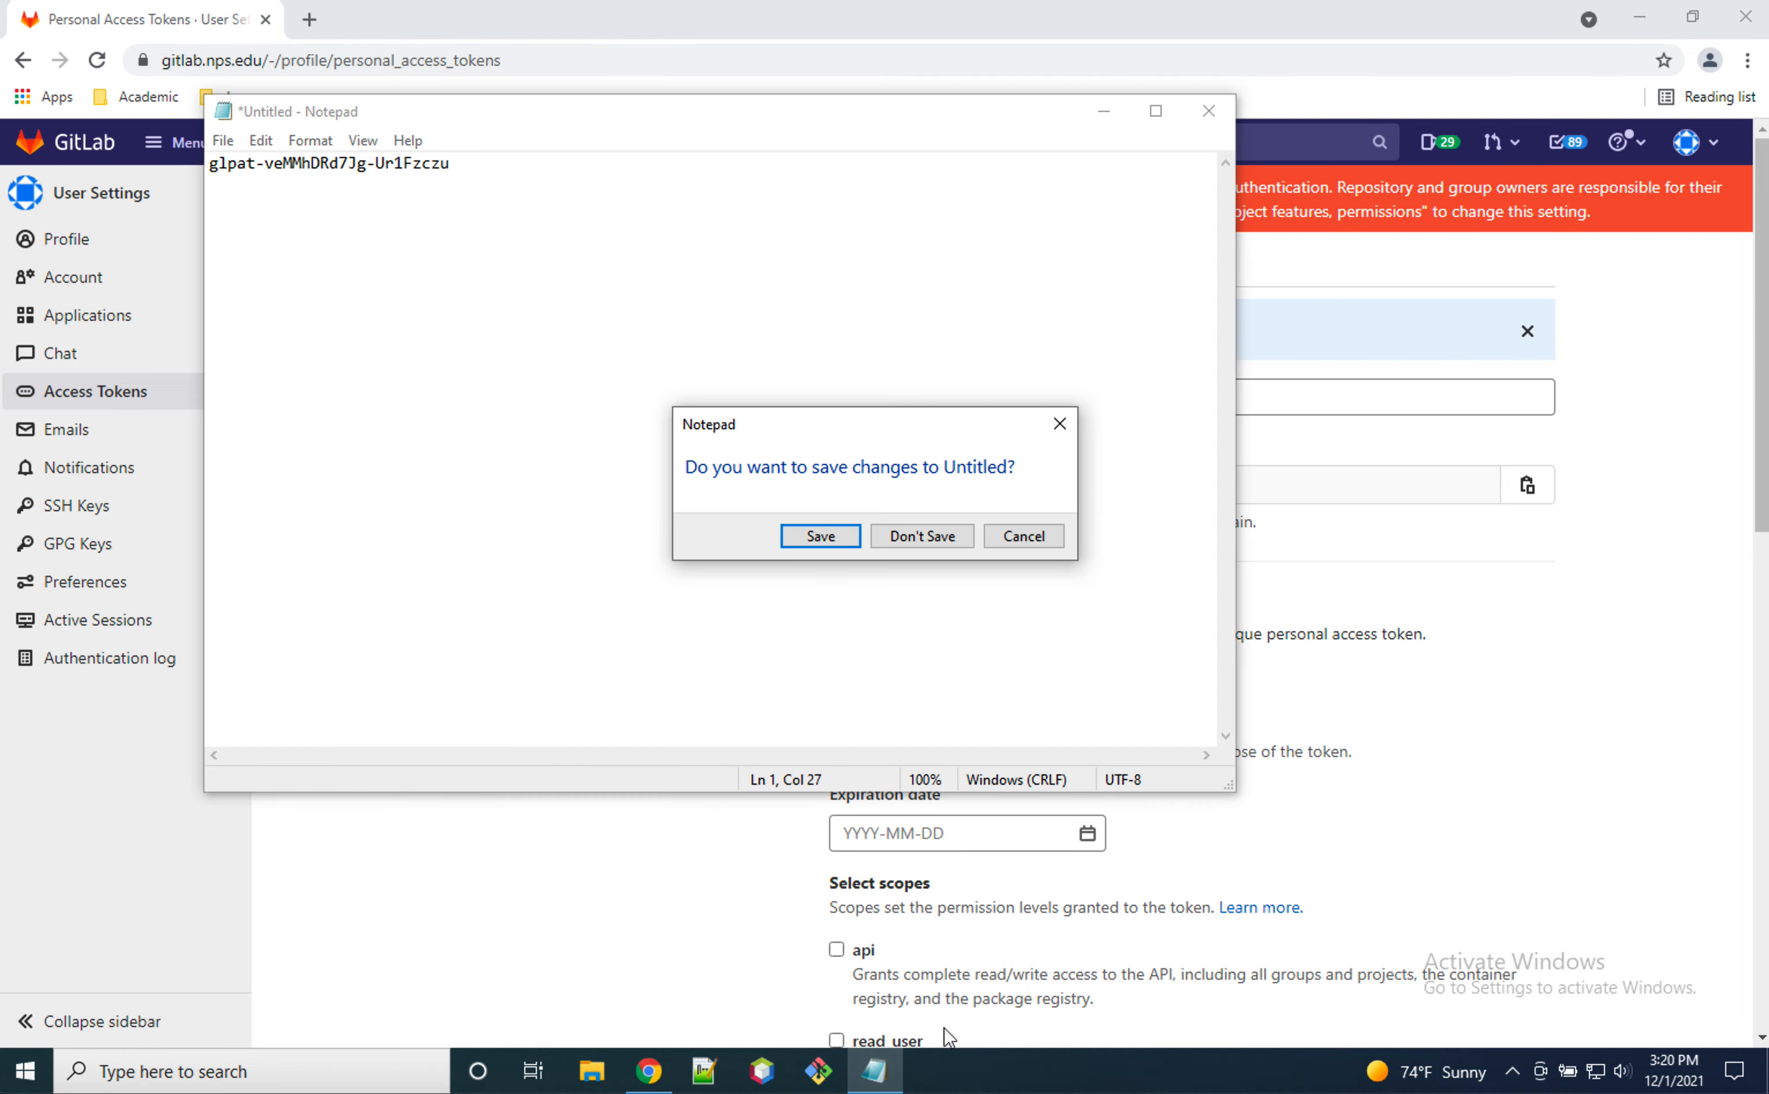
pyautogui.click(918, 536)
# Step: Launch Notepad from the Windows search
pyautogui.click(363, 1065)
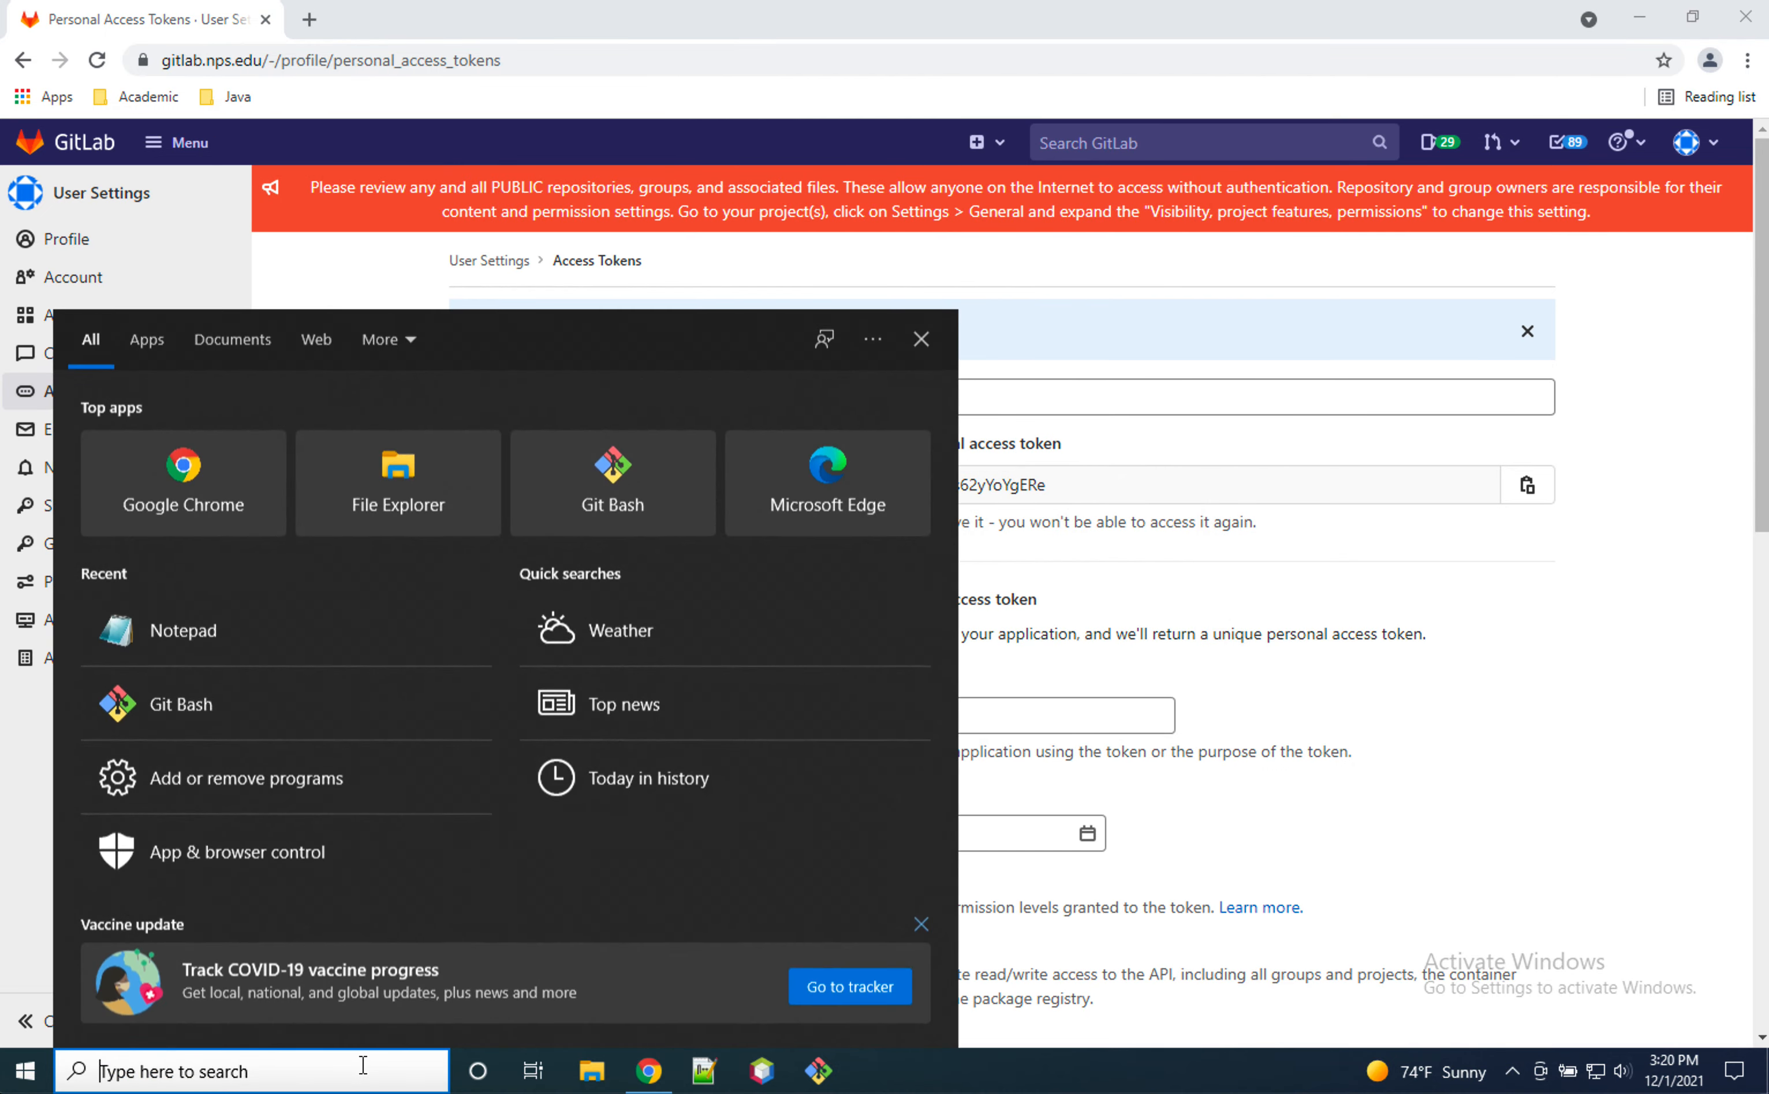
pyautogui.write('noe')
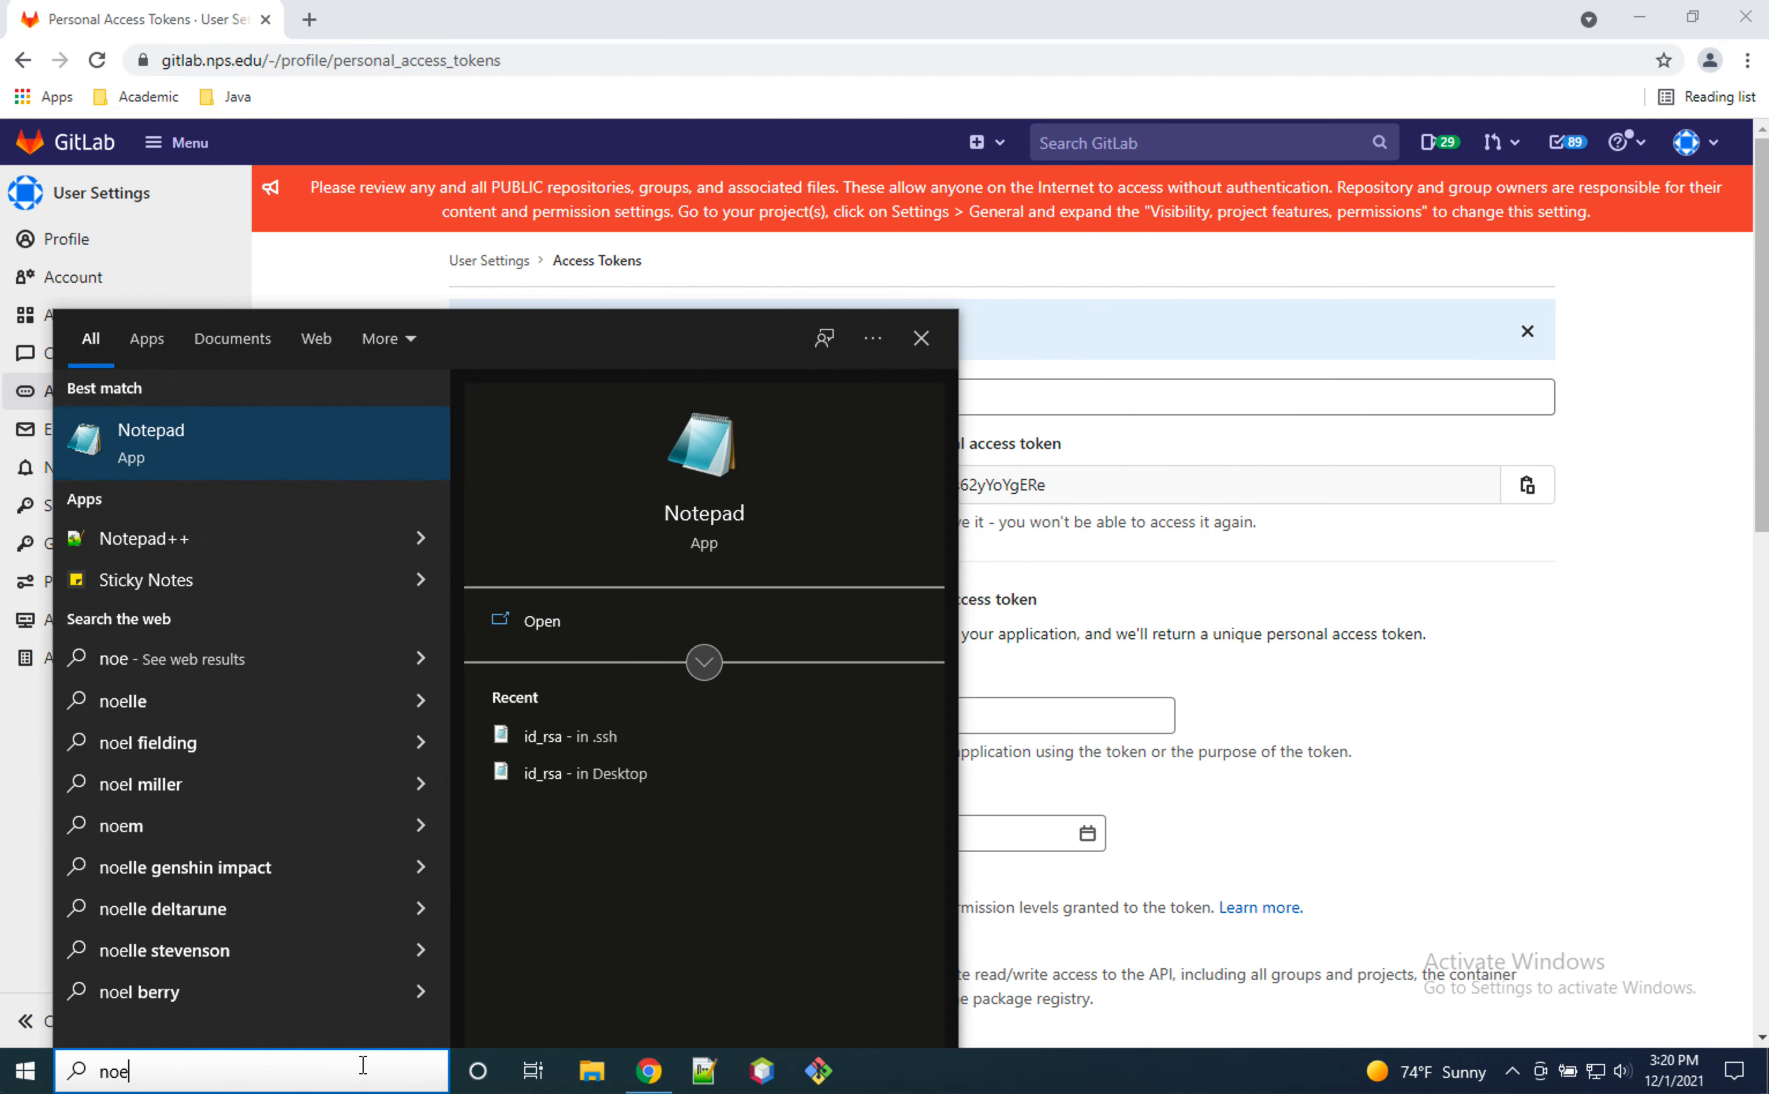
pyautogui.press('BackSpace')
pyautogui.write('tepad')
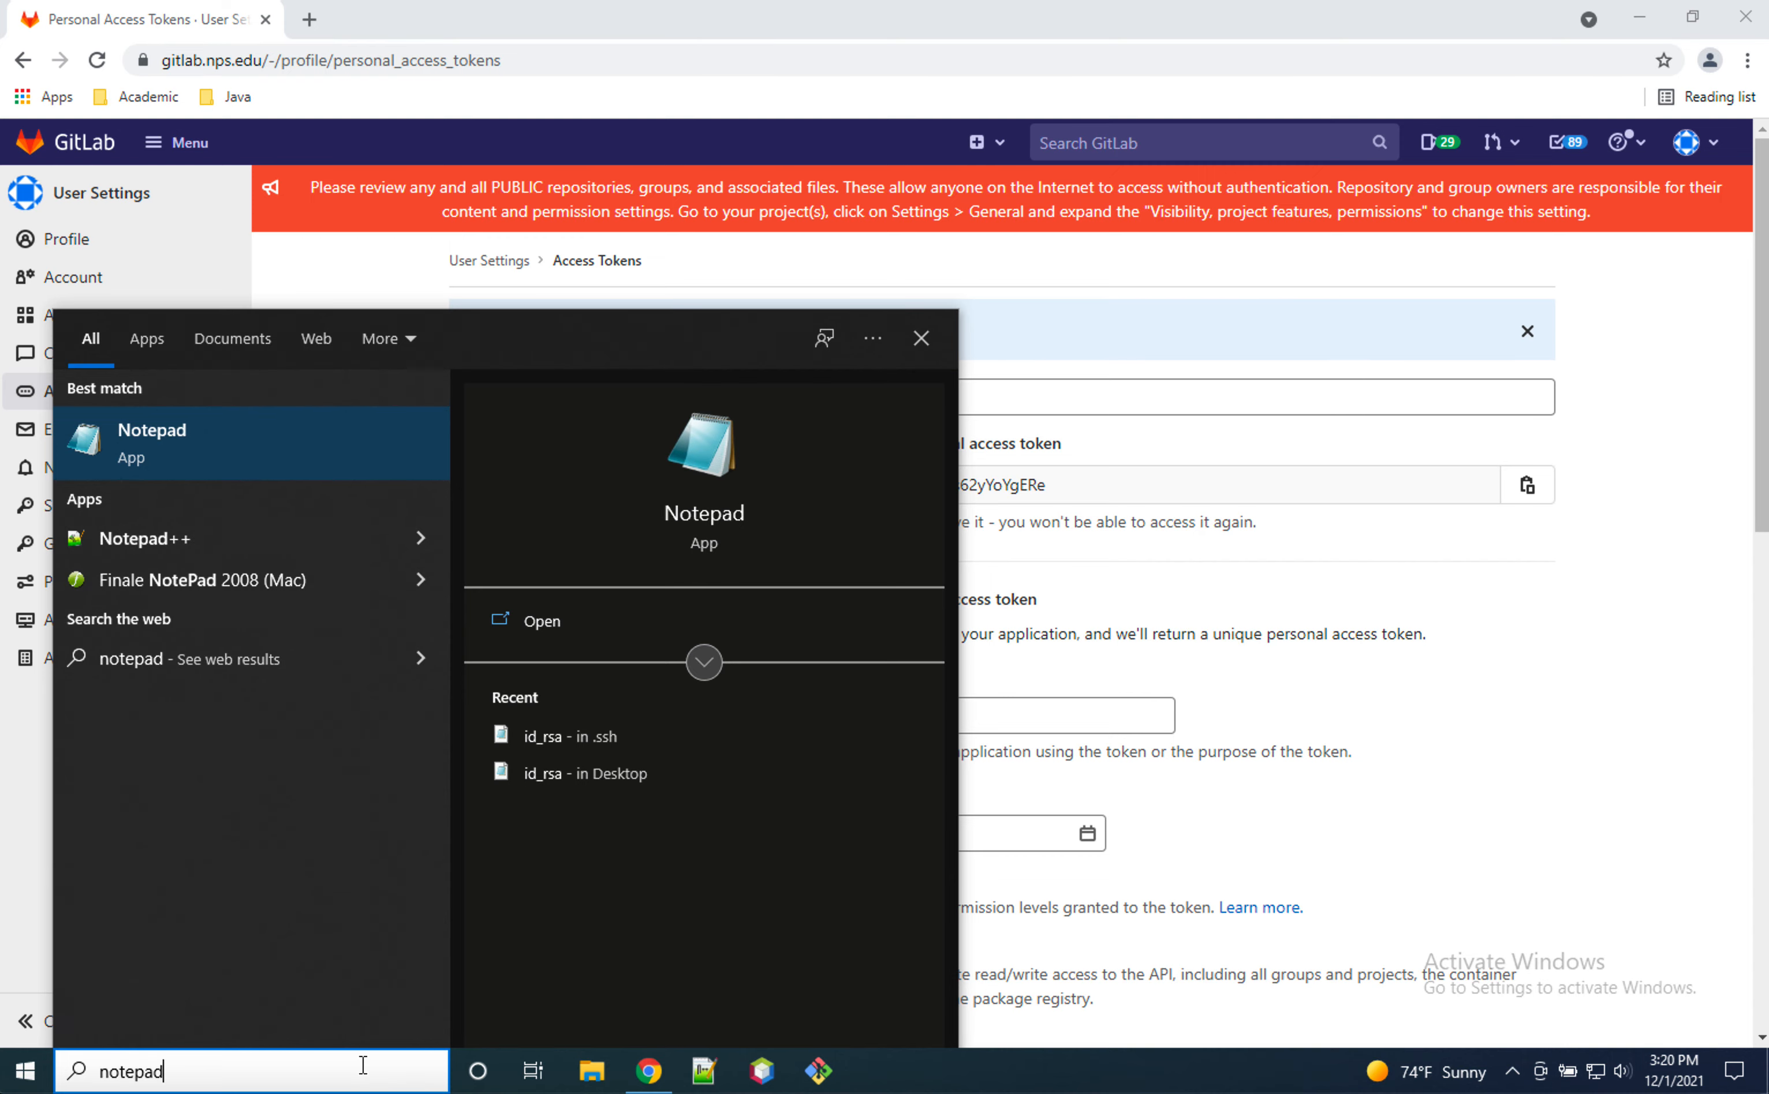
pyautogui.press('Return')
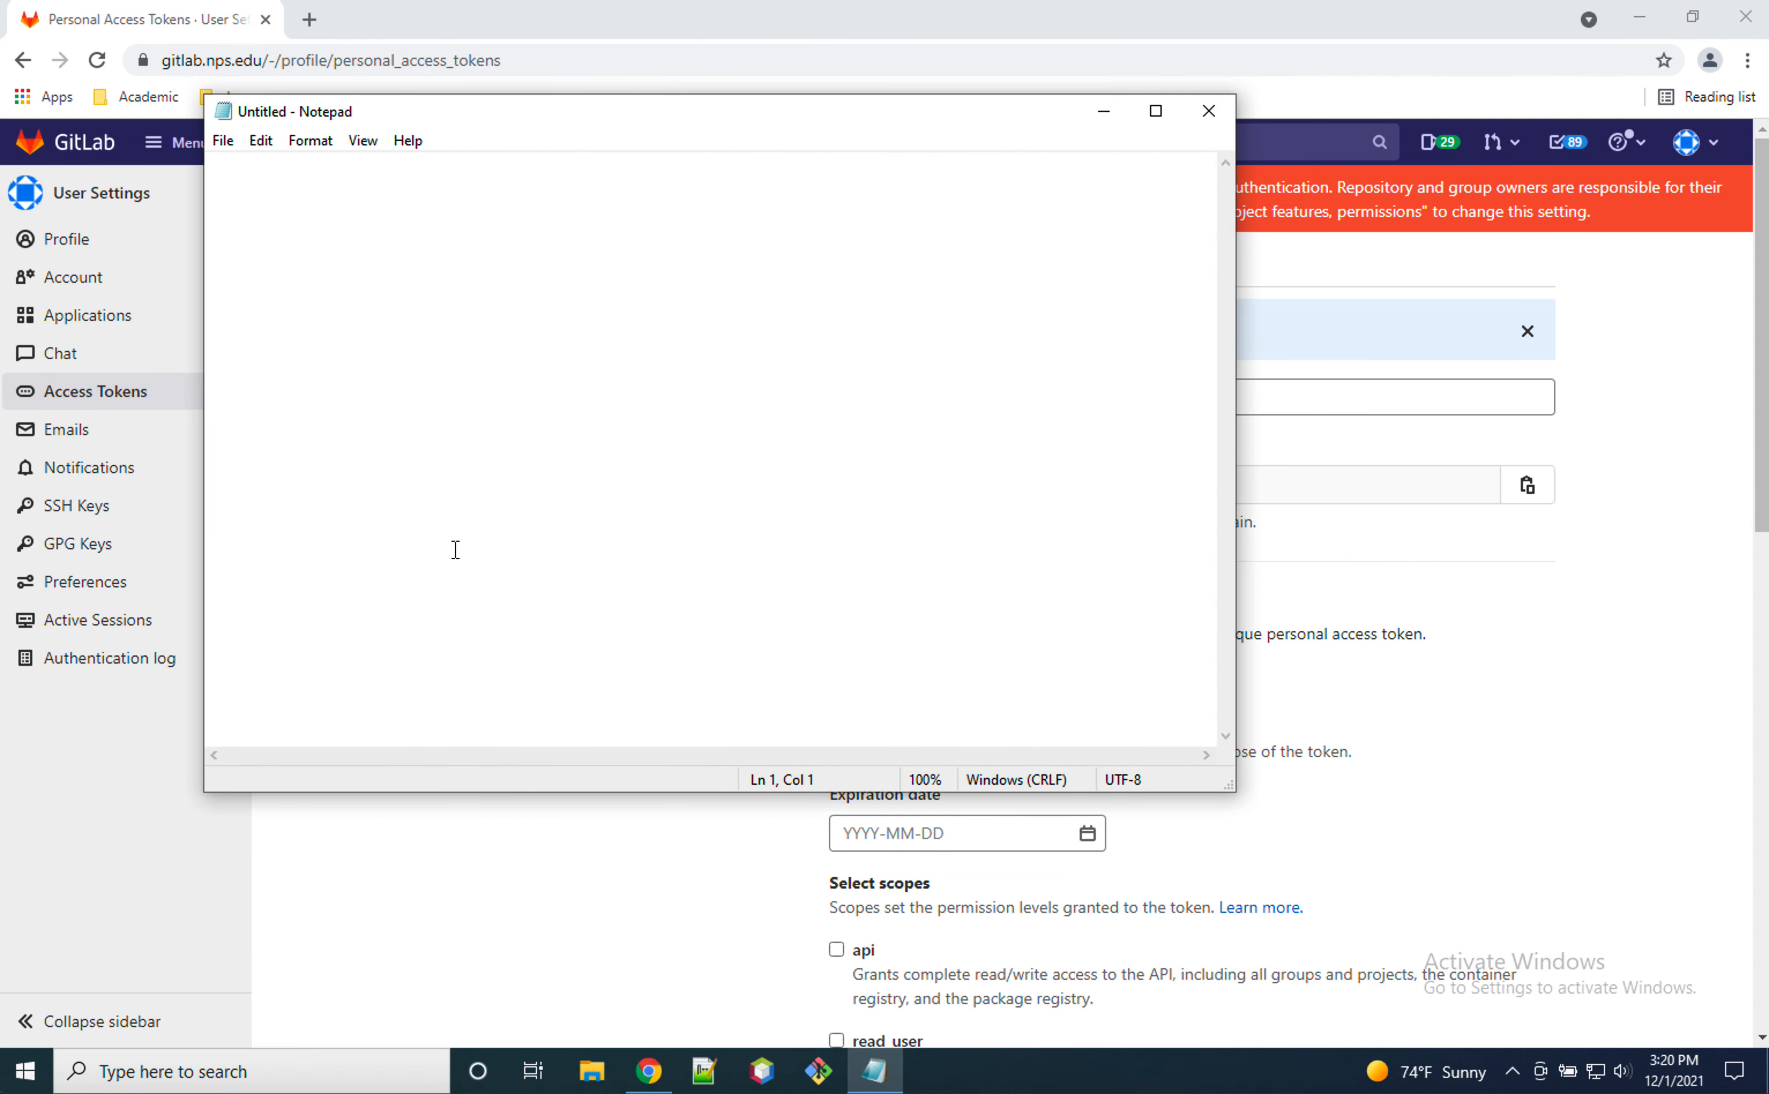
# Step: Paste the personal access token into the blank Notepad document and reposition the window
pyautogui.rightClick(471, 448)
pyautogui.click(540, 549)
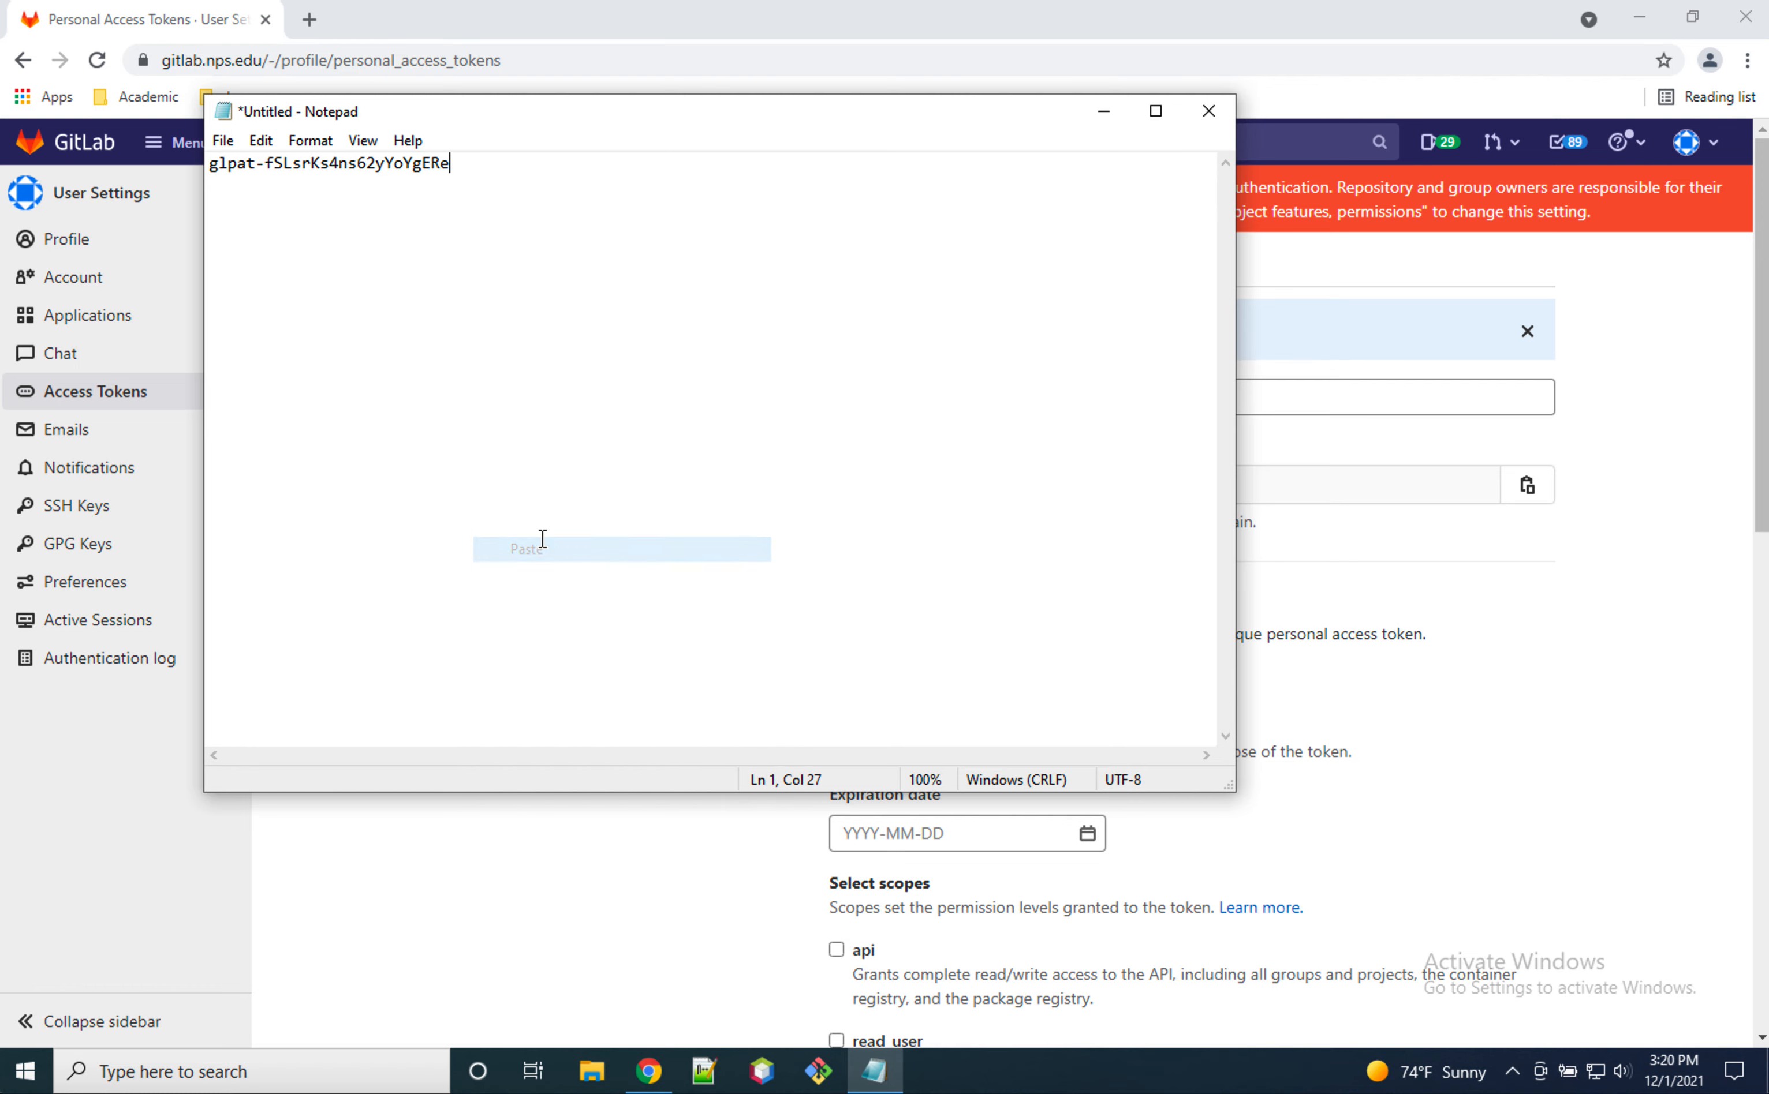
pyautogui.moveTo(777, 126); pyautogui.dragTo(826, 139)
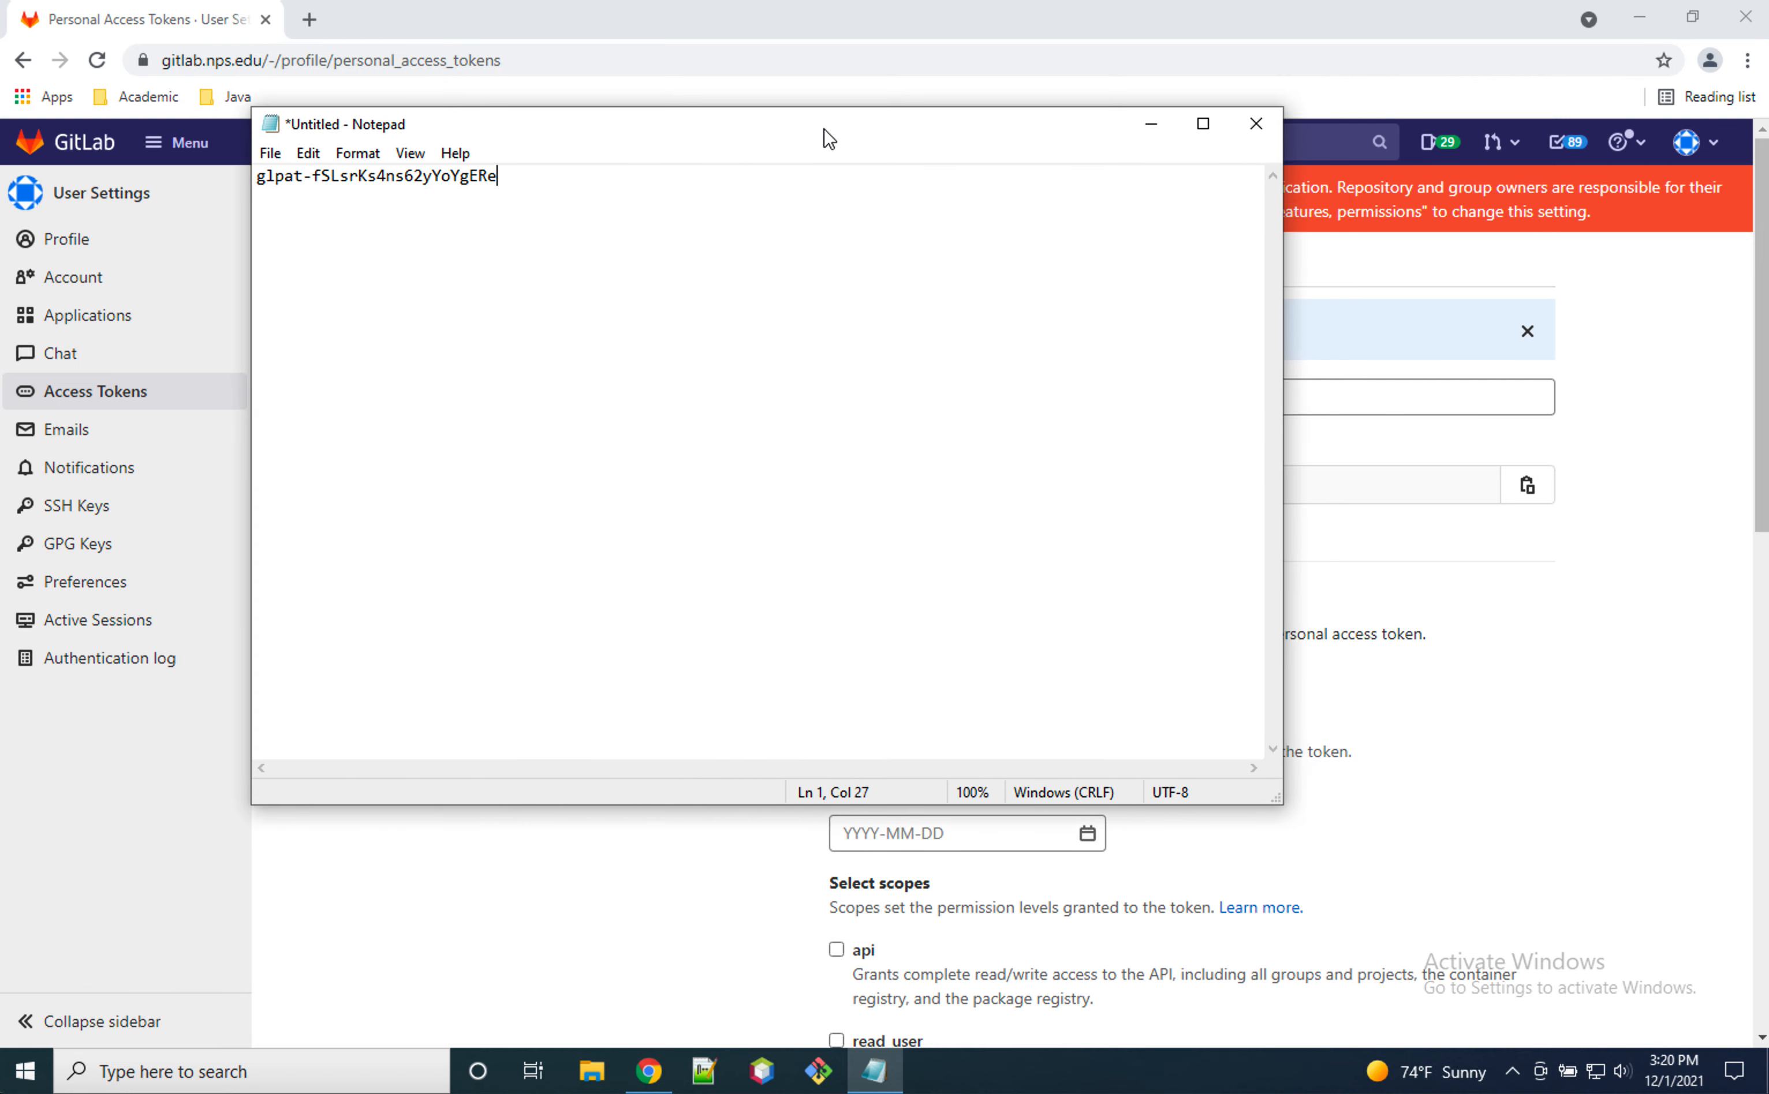